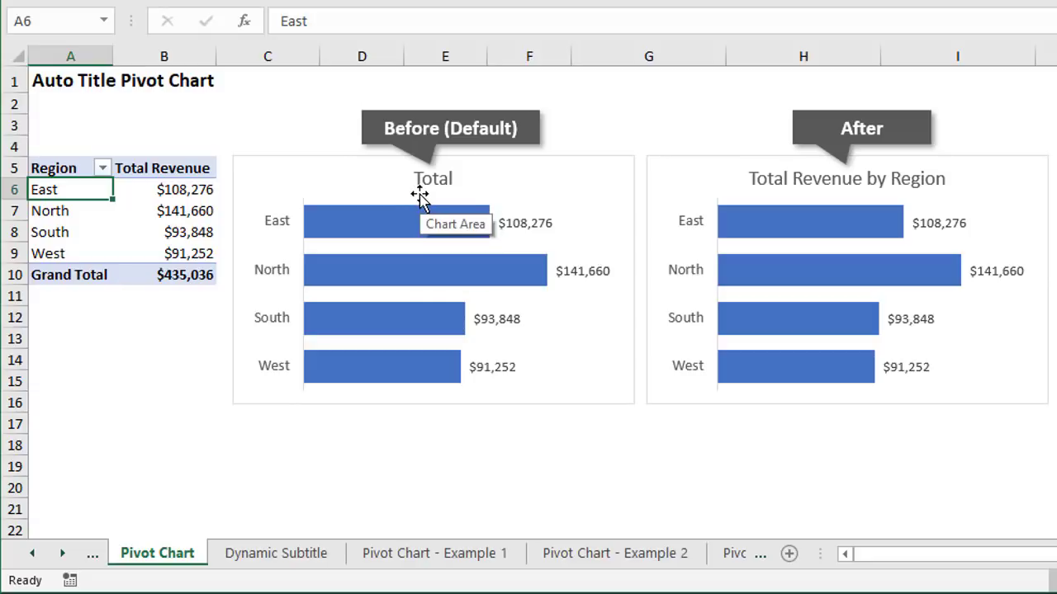
Filter the pivot chart on the Dynamic Subtitle sheet to quarters Qtr1 through Qtr3.
click(428, 179)
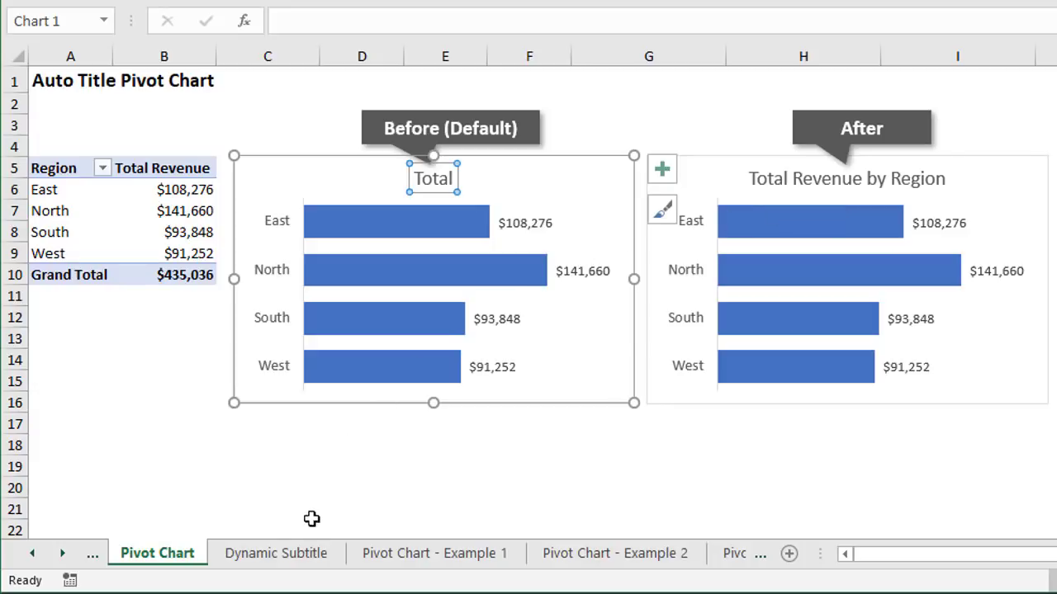
click(279, 561)
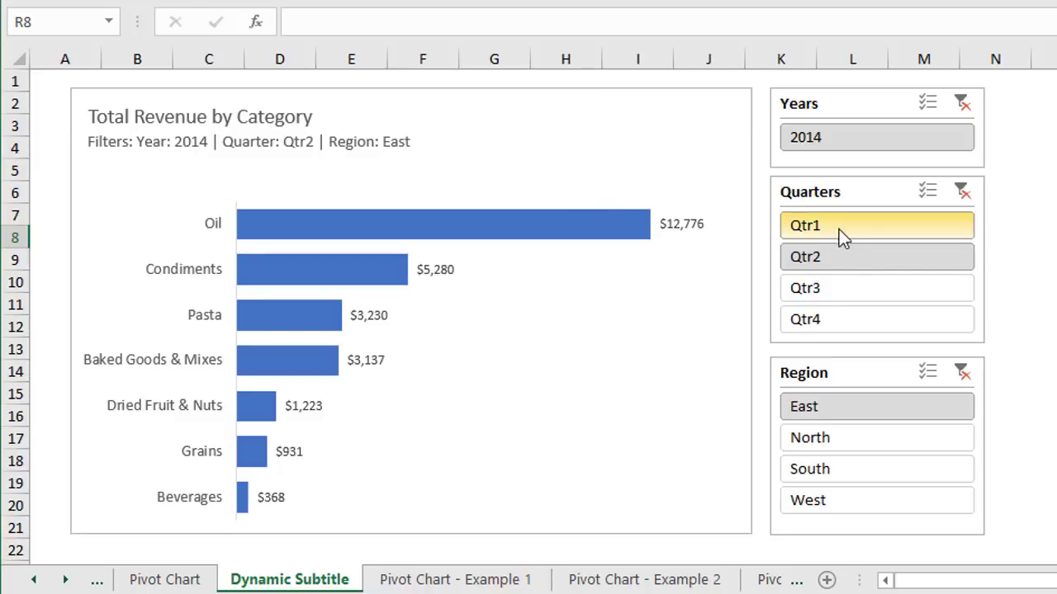
drag(877, 229, 880, 295)
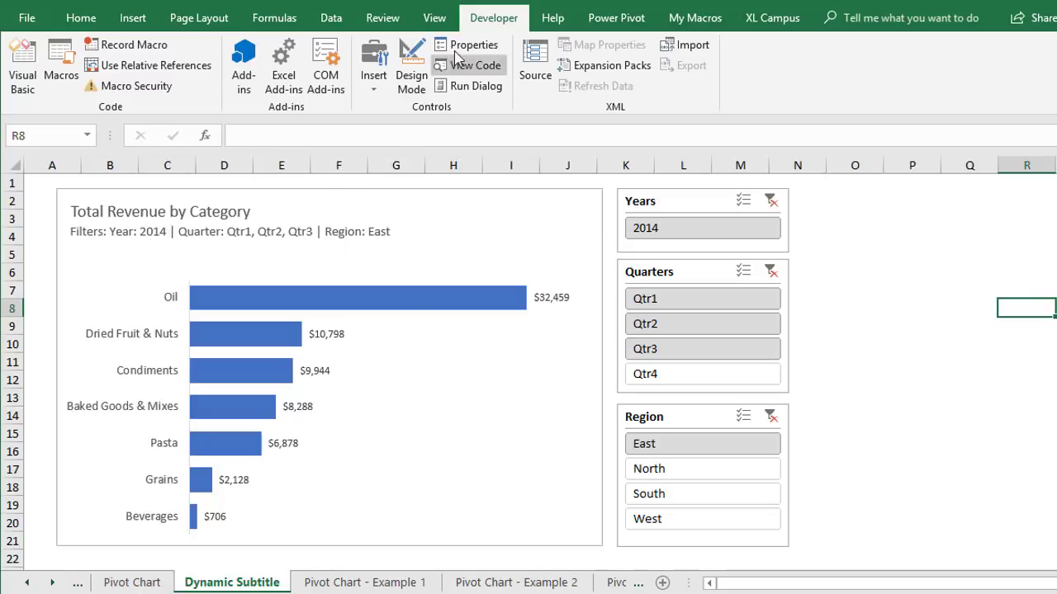
Switch to the Visual Basic editor and select the m_ChartTitle module in the Dynamic PivotChart Title workbook's project.
click(31, 74)
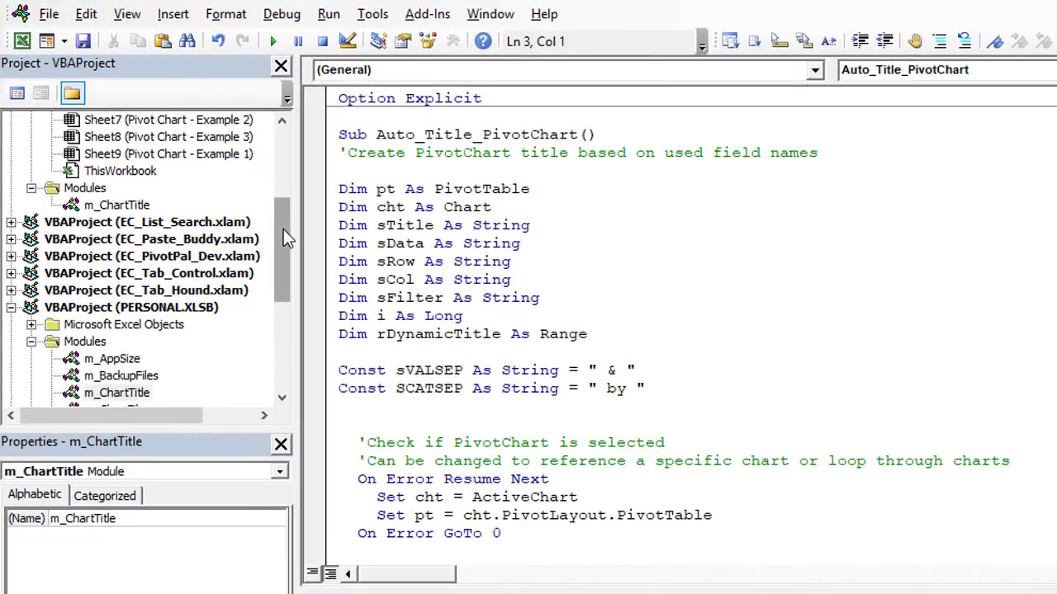
drag(283, 229, 291, 158)
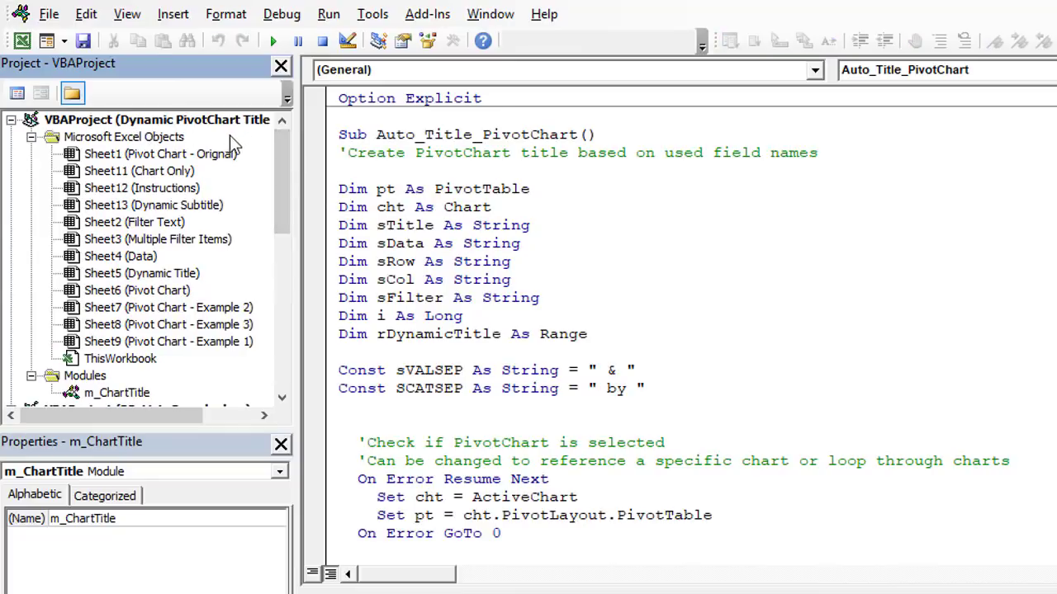
click(113, 394)
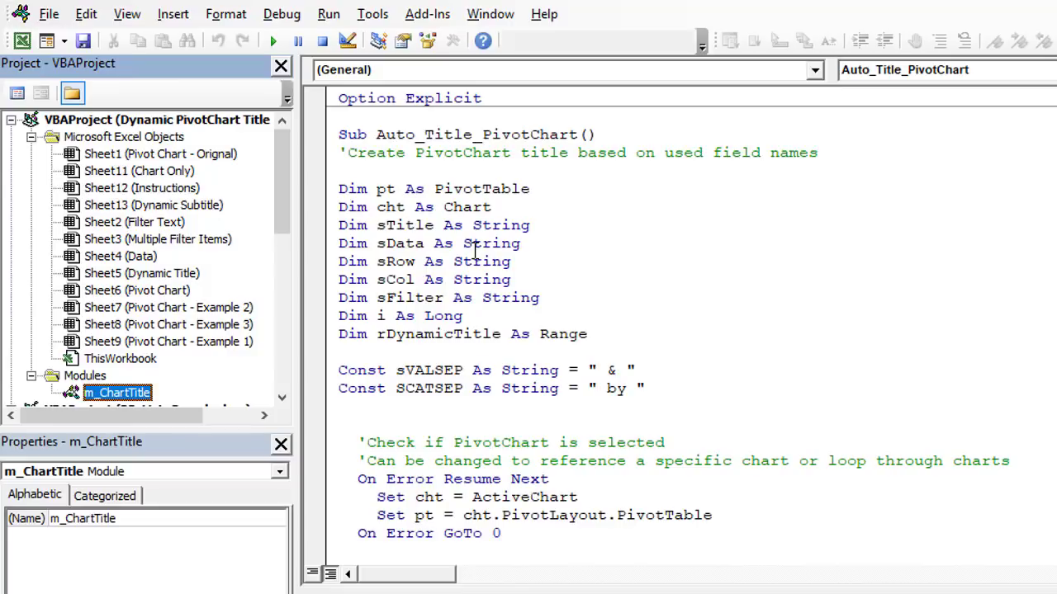
Examine how the Auto_Title_PivotChart macro declares its variables and references the active chart and its pivot table.
click(474, 297)
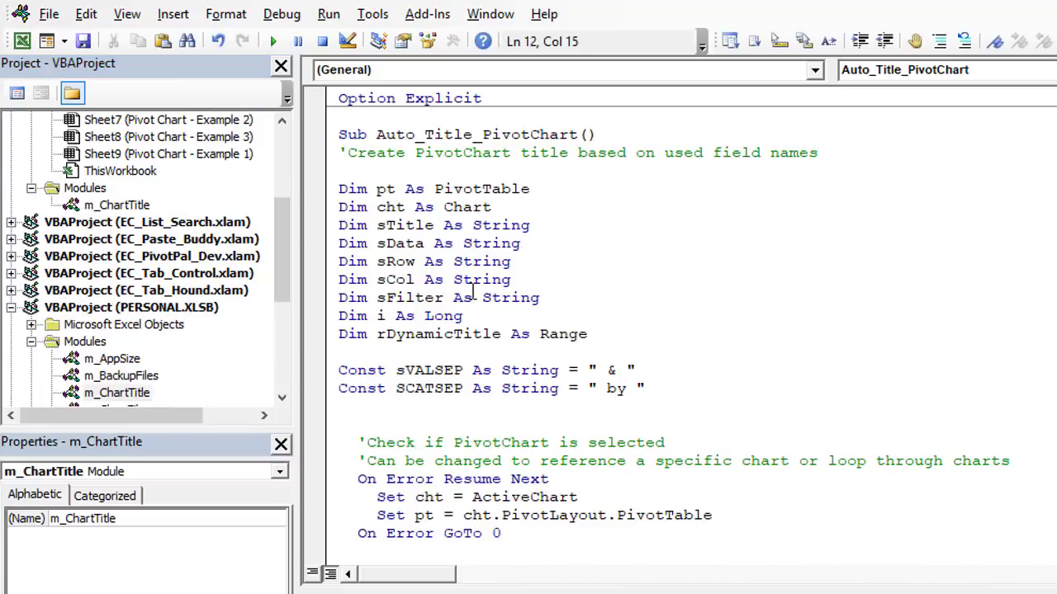
scroll(474, 297, down, 8)
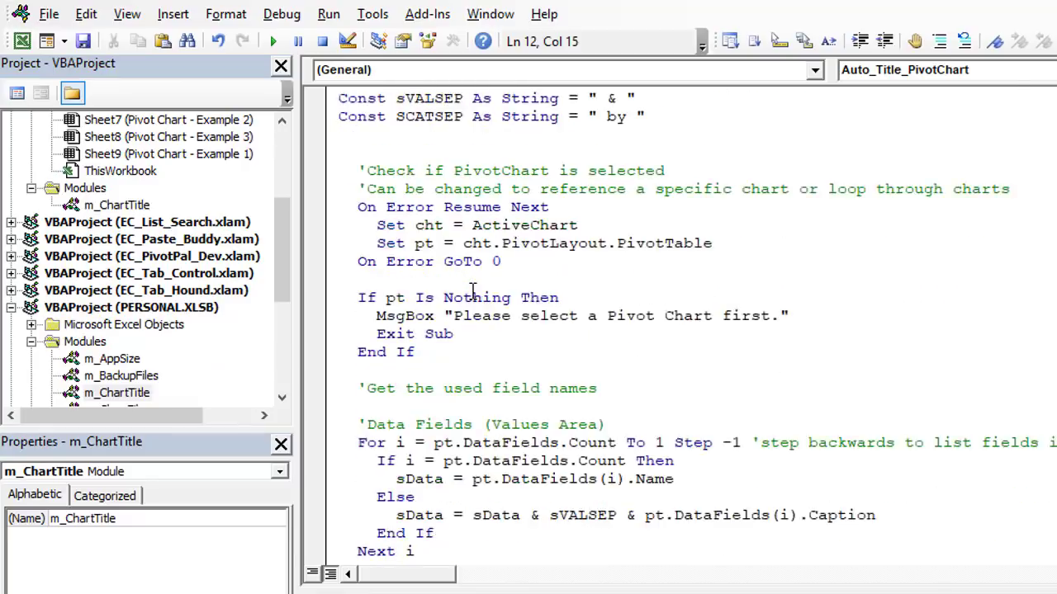
scroll(474, 293, up, 3)
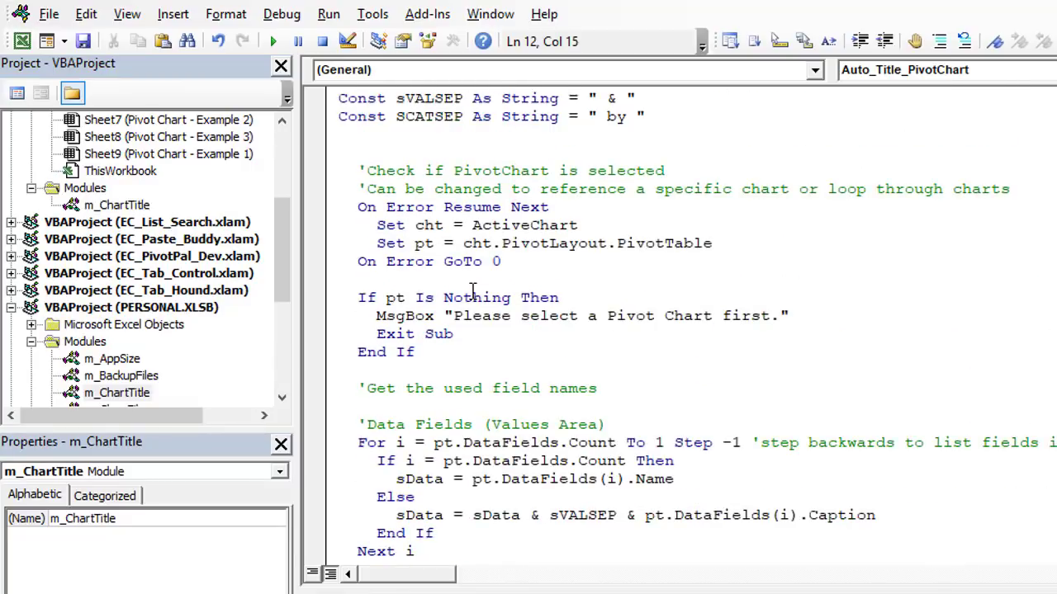
double_click(513, 226)
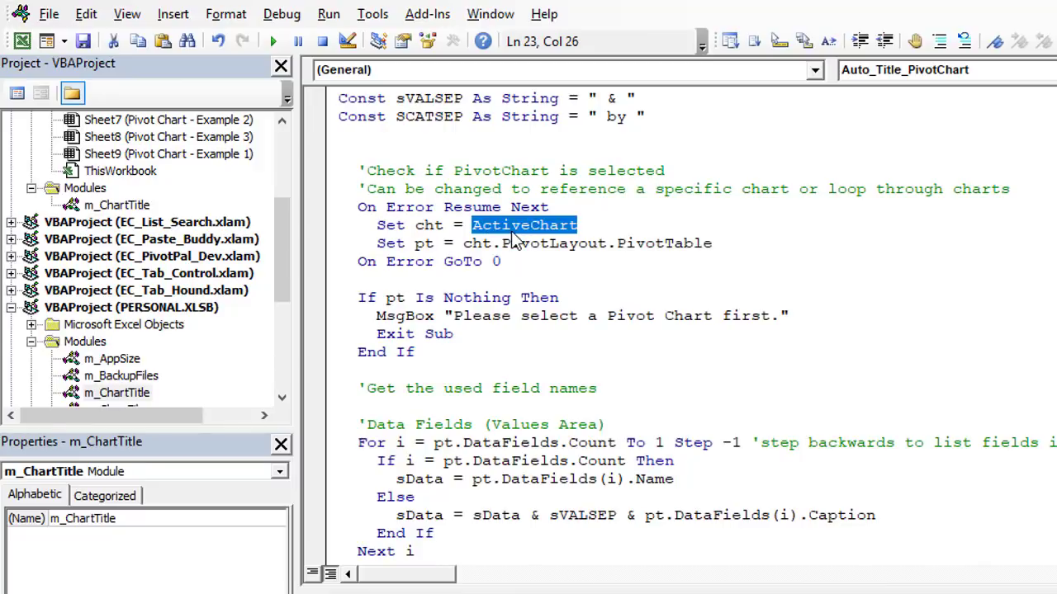
scroll(513, 240, down, 5)
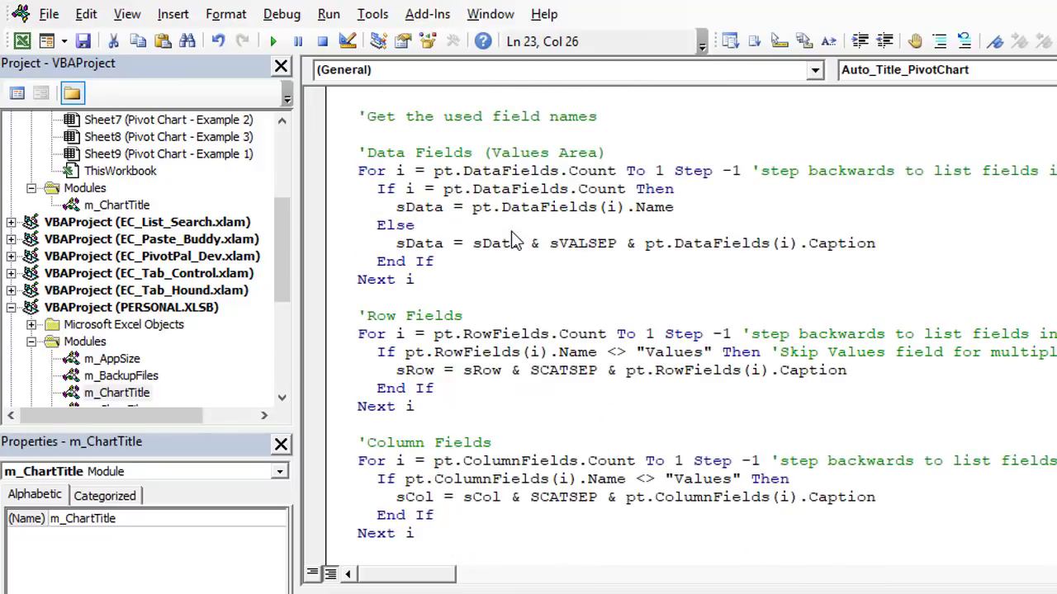
Examine the macro's loops over data, row and column fields, and the sVALSEP and SCATSEP separator constants they use.
double_click(512, 171)
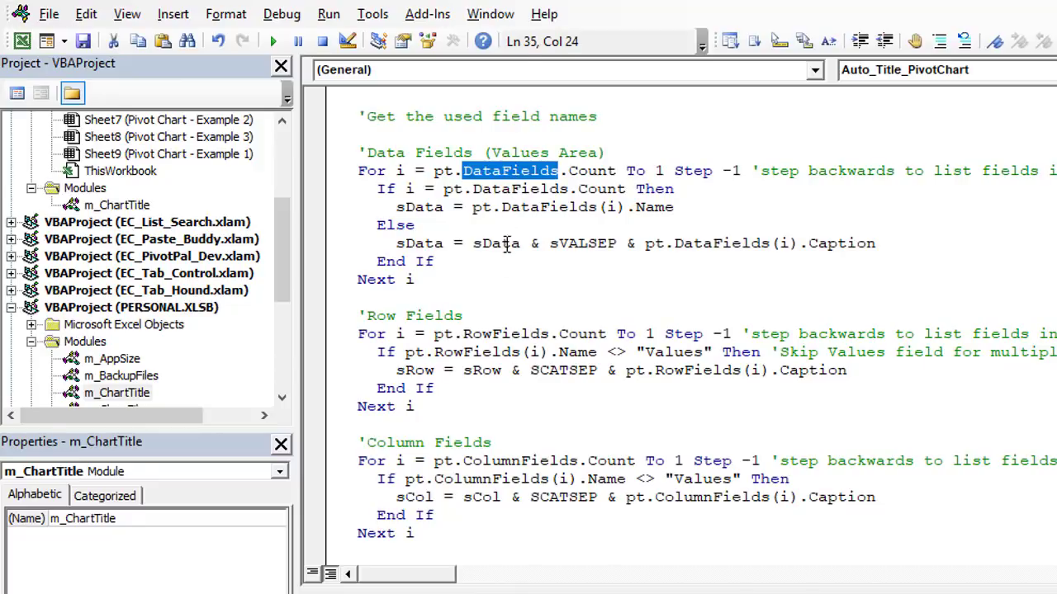
double_click(483, 352)
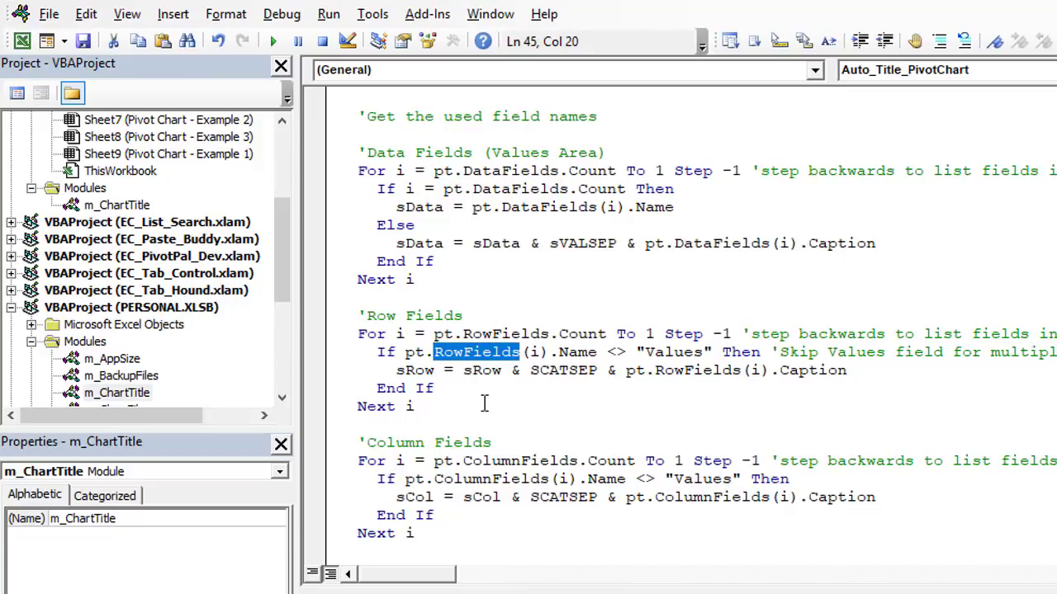
double_click(496, 479)
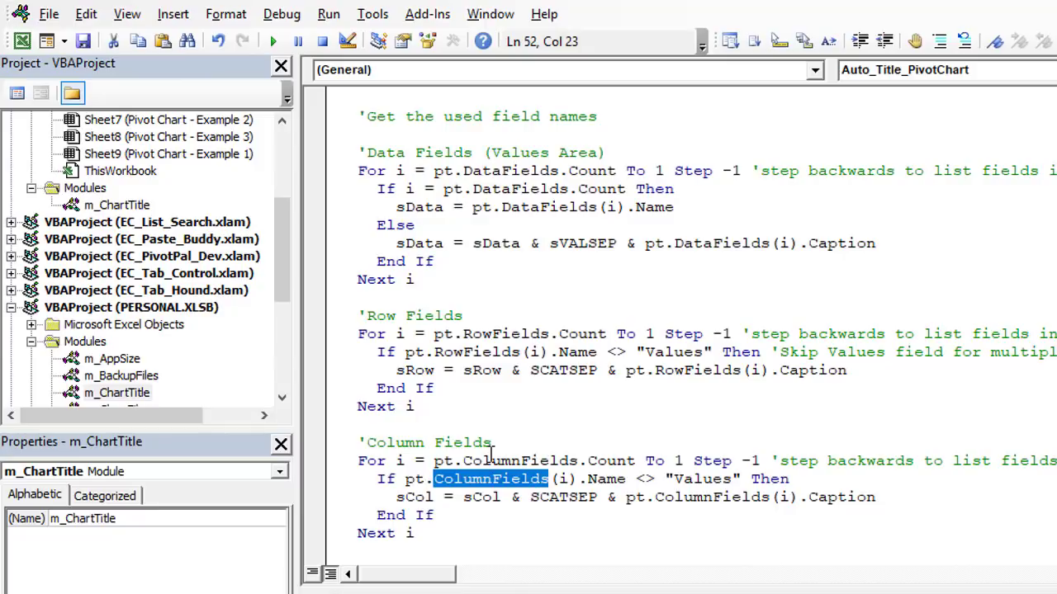
double_click(823, 497)
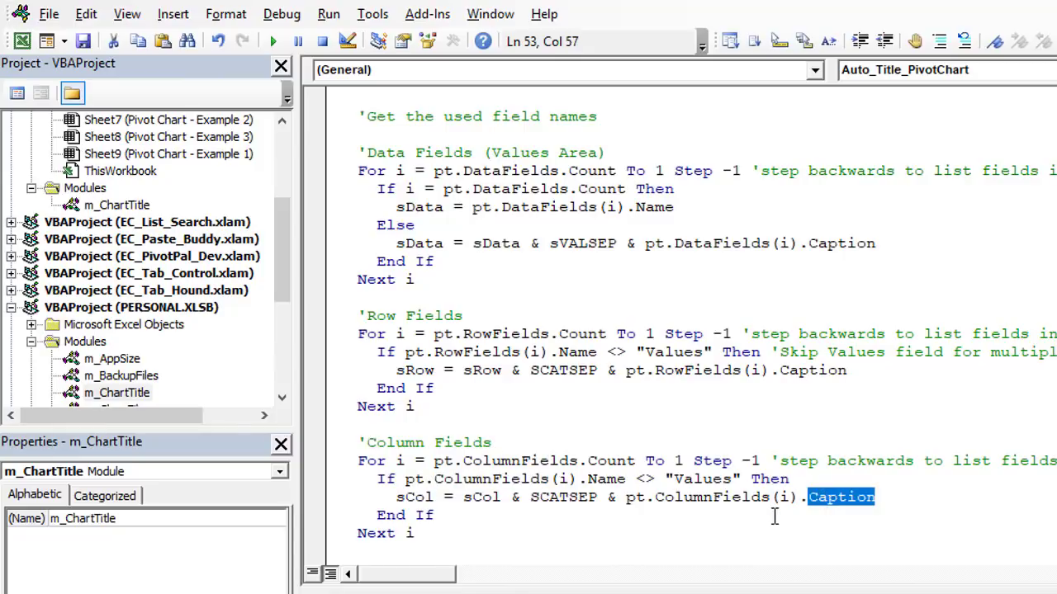
double_click(568, 499)
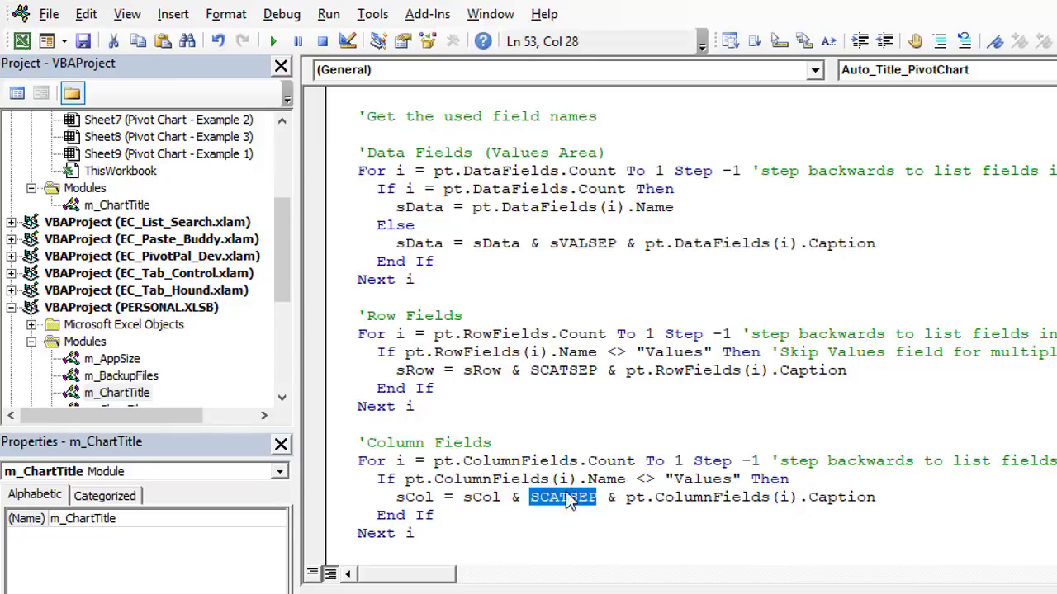
scroll(568, 499, up, 8)
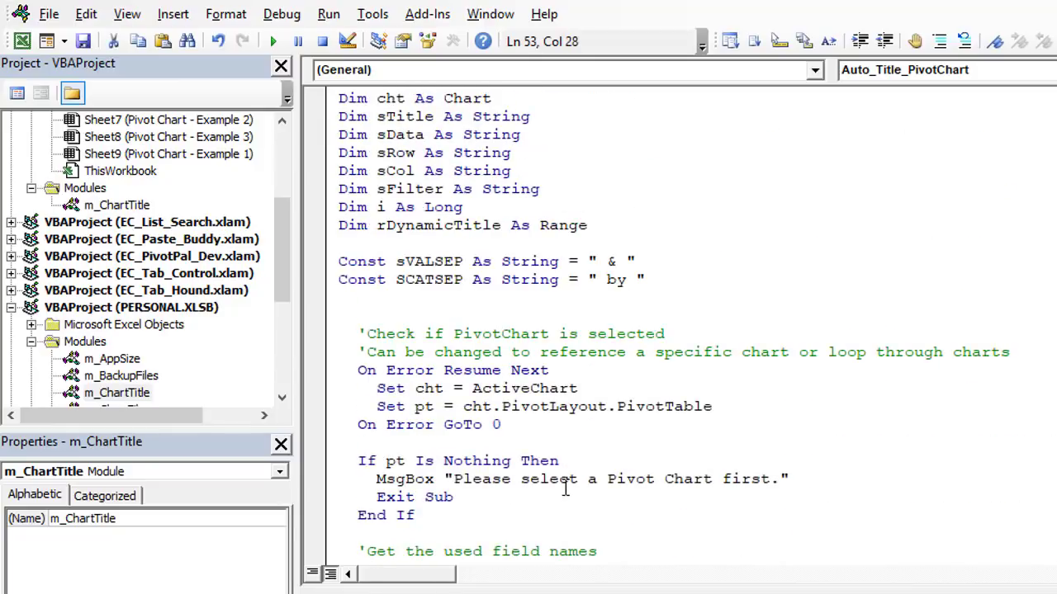
double_click(615, 281)
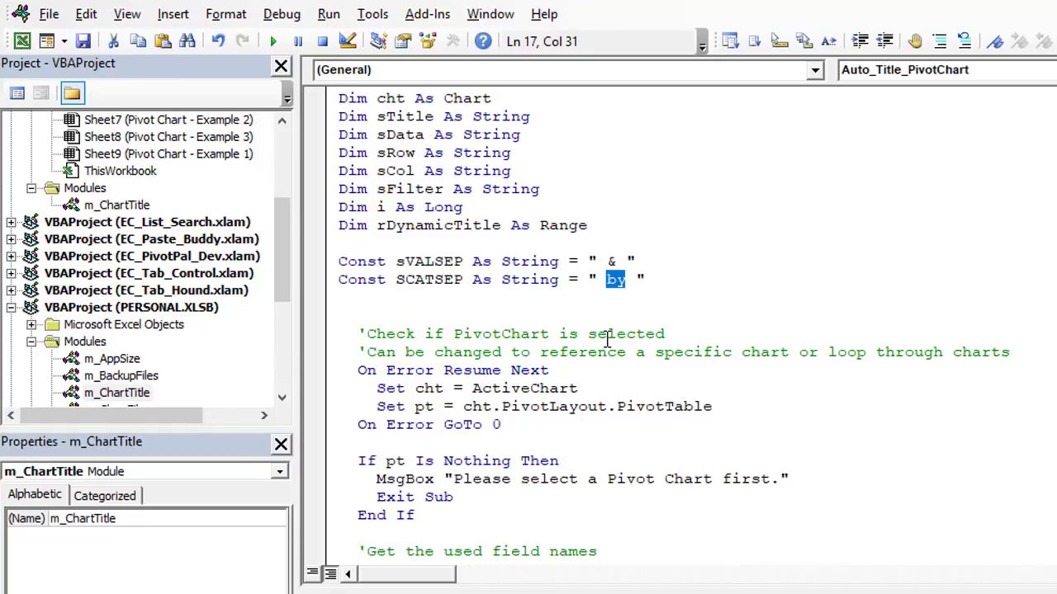
click(609, 261)
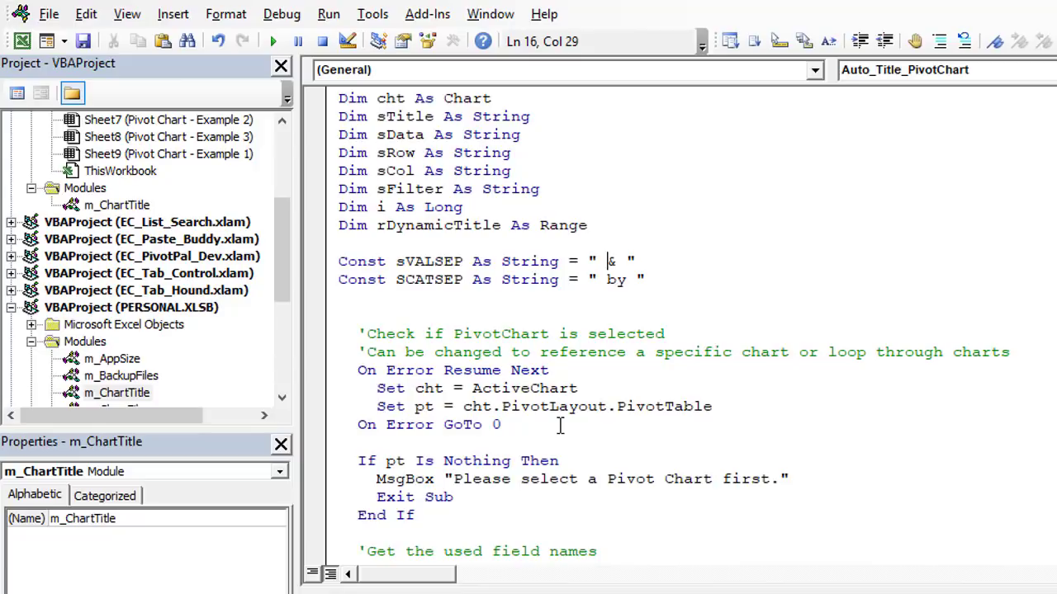
Find the PERSONAL.XLSB project and open its m_ChartTitle module.
click(287, 258)
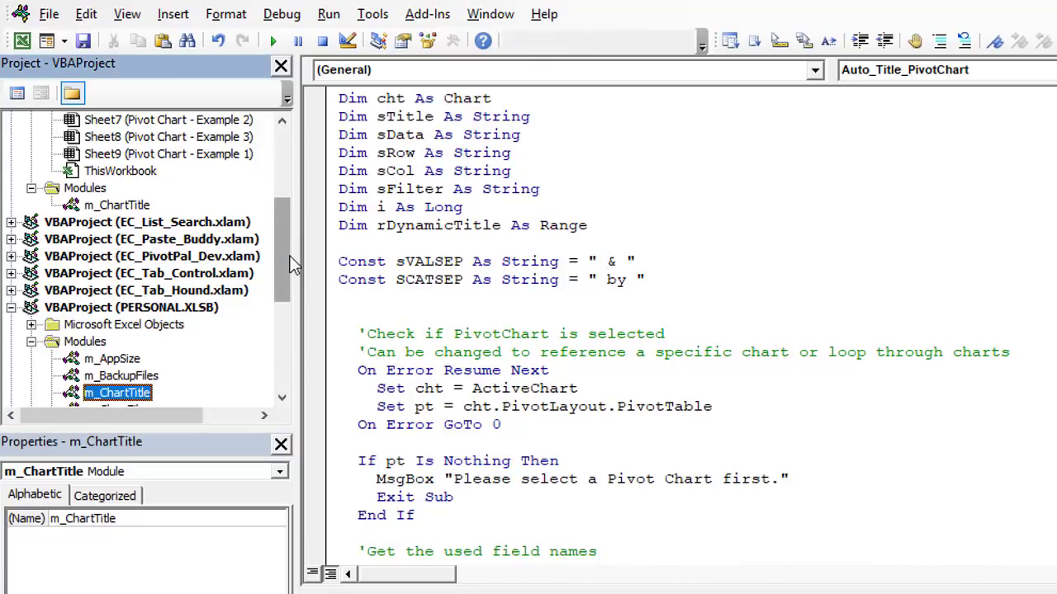
drag(291, 264, 295, 307)
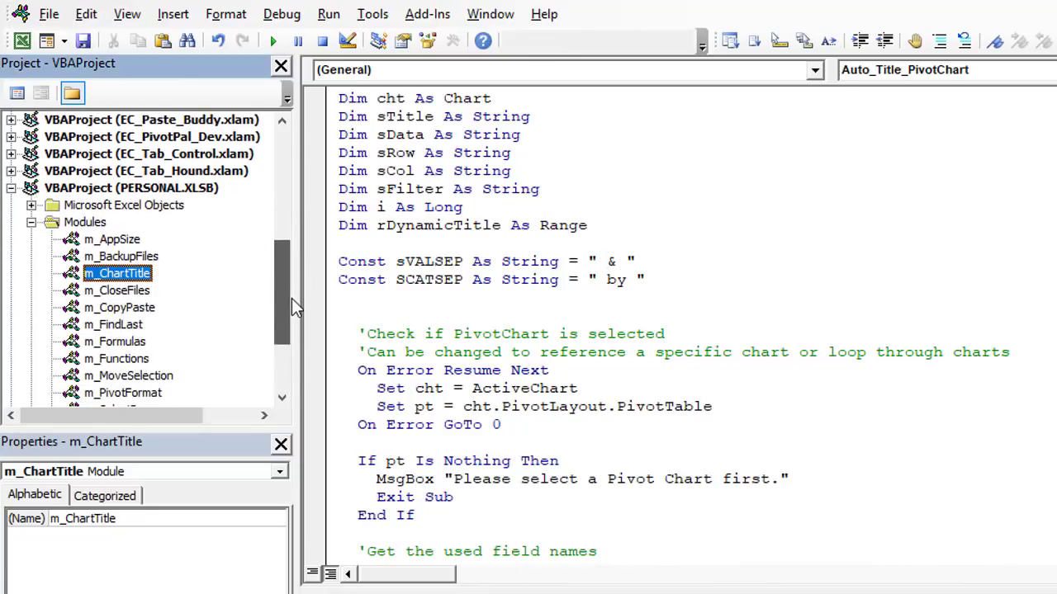
click(160, 188)
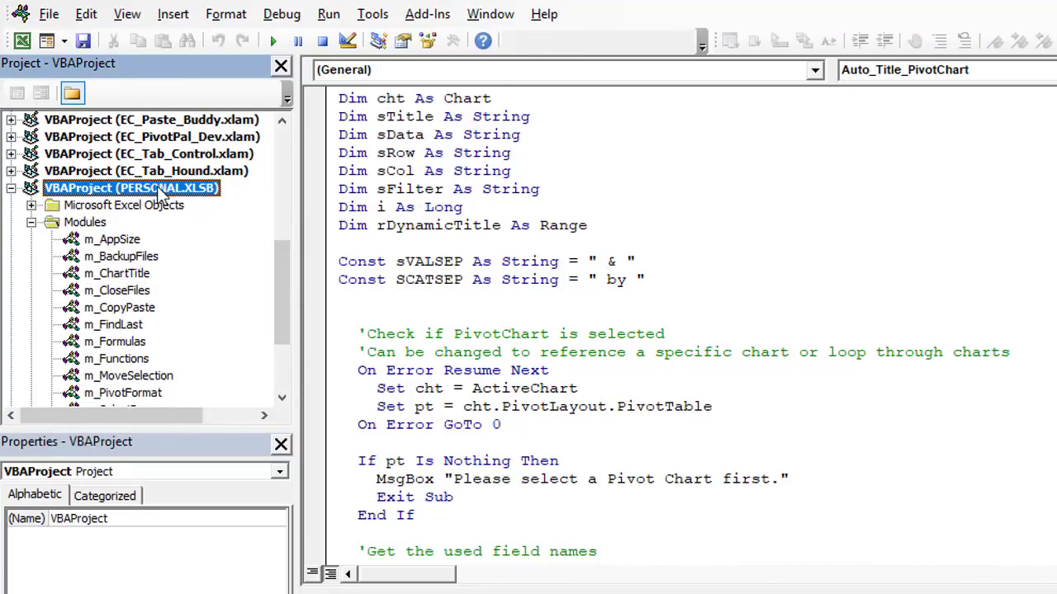
double_click(117, 274)
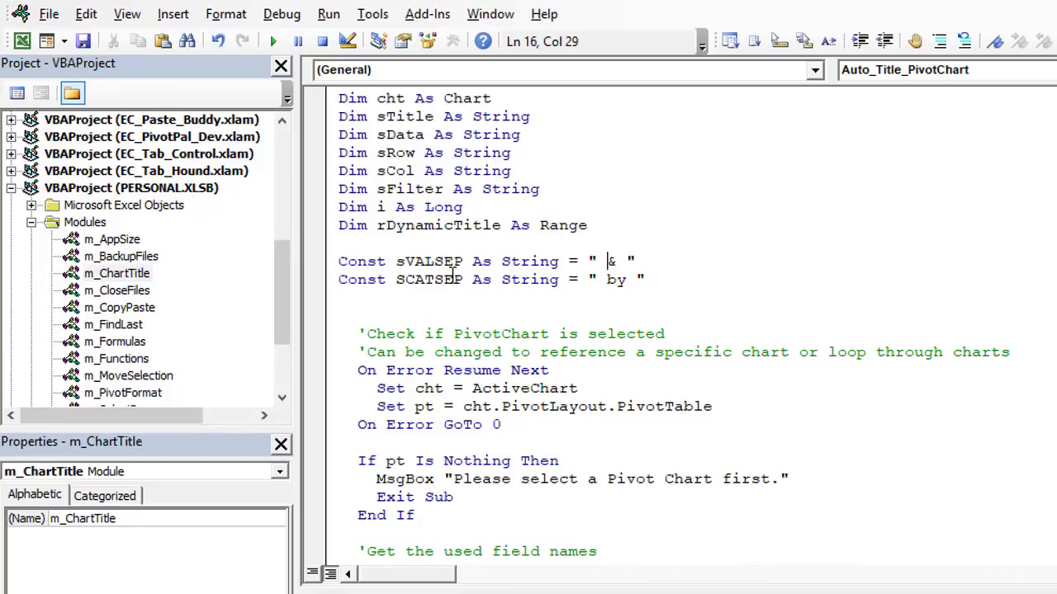
Return to the workbook and run the Auto Title PivotChart macro on the chart in the Pivot Chart - Example 1 sheet.
click(22, 42)
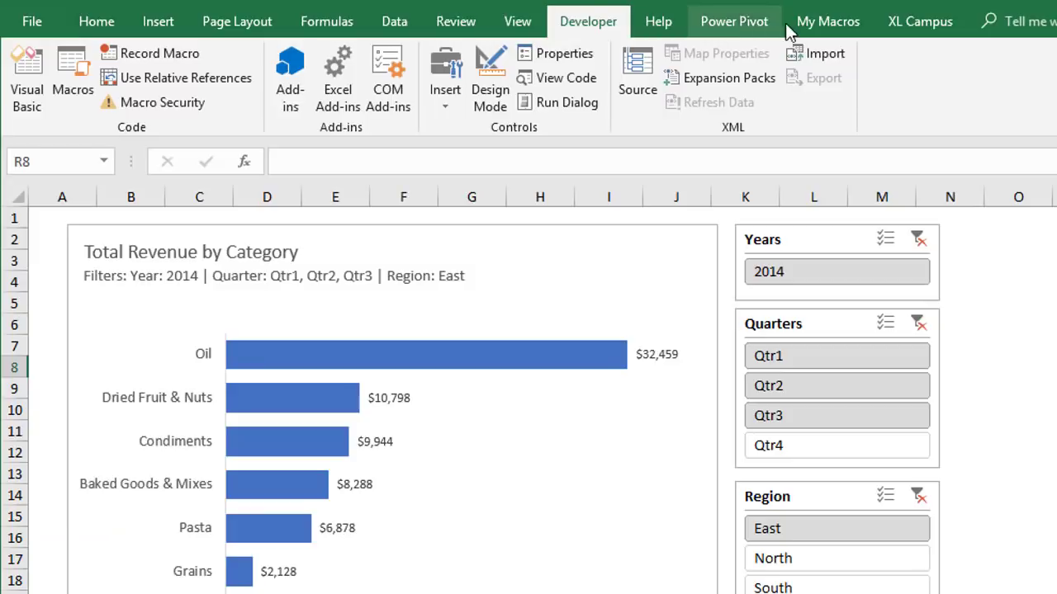
click(824, 25)
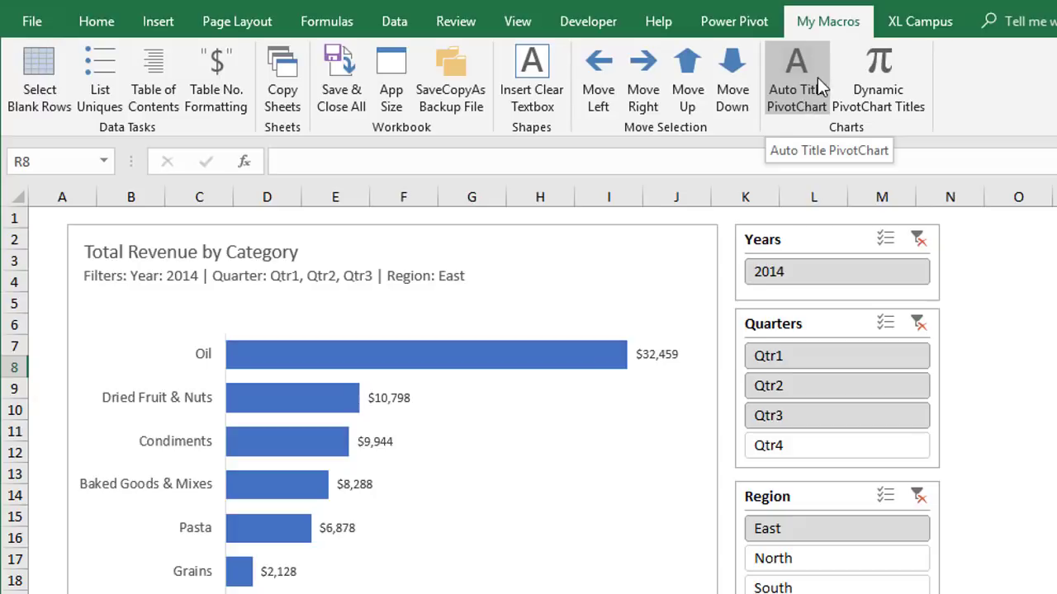
click(818, 78)
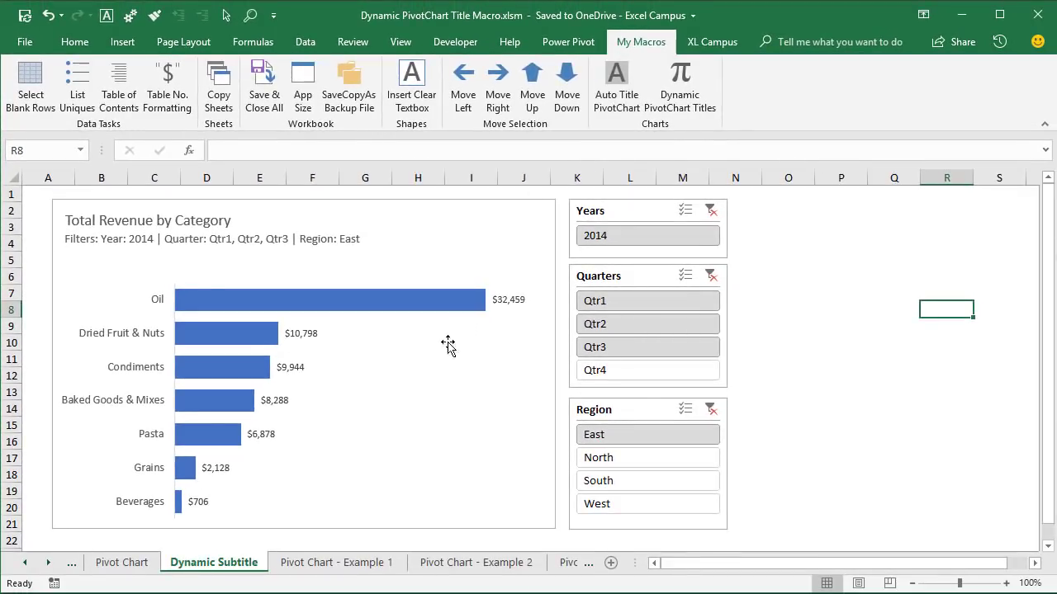
click(351, 562)
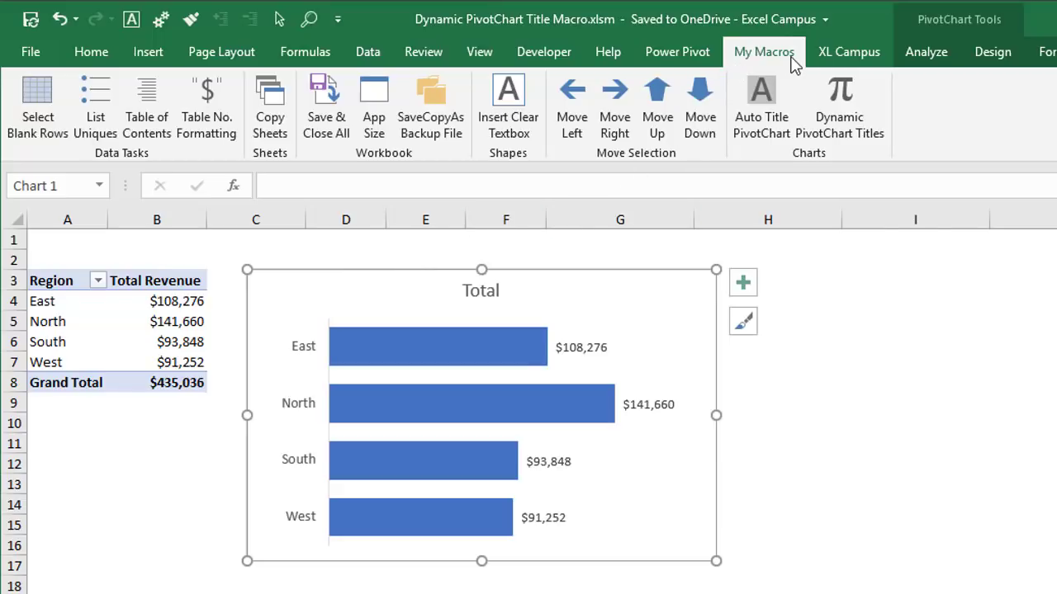
click(749, 125)
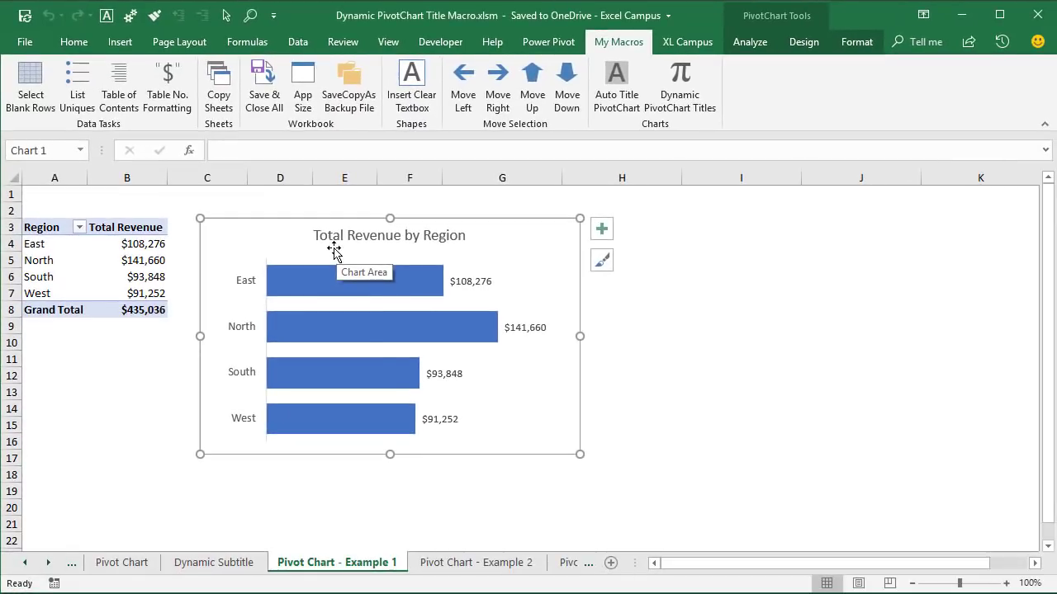
On the Pivot Chart - Example 2 sheet, show the pivot field list and run the Auto Title PivotChart macro on the chart.
click(473, 566)
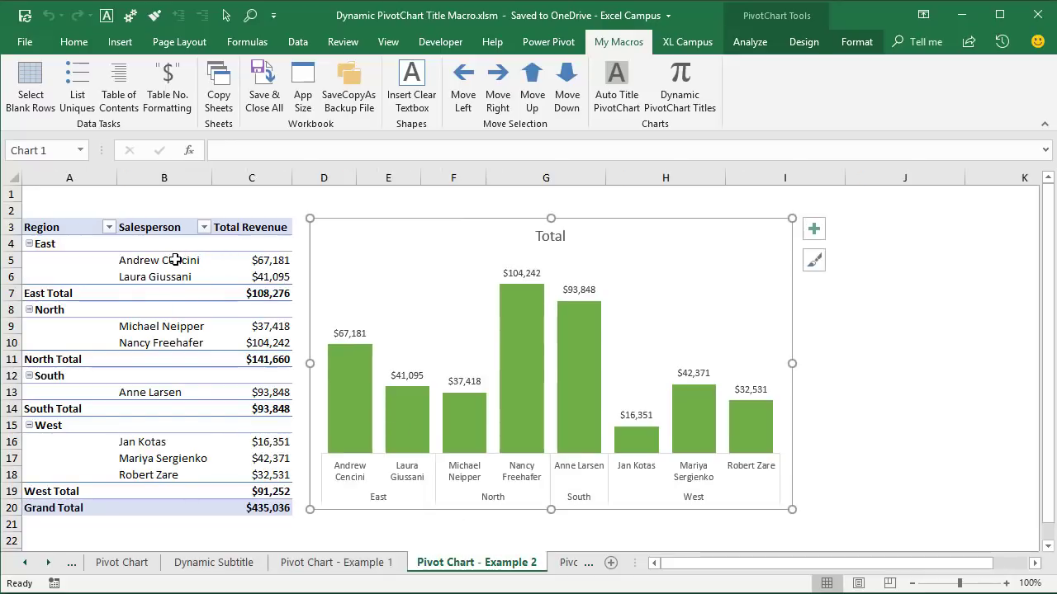
click(175, 259)
right_click(175, 259)
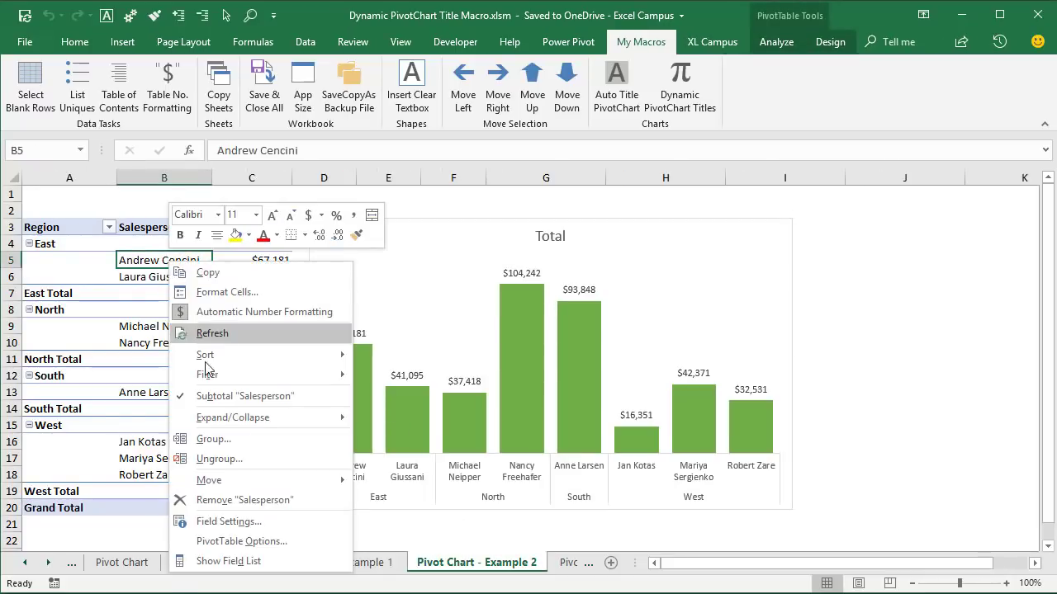
click(235, 561)
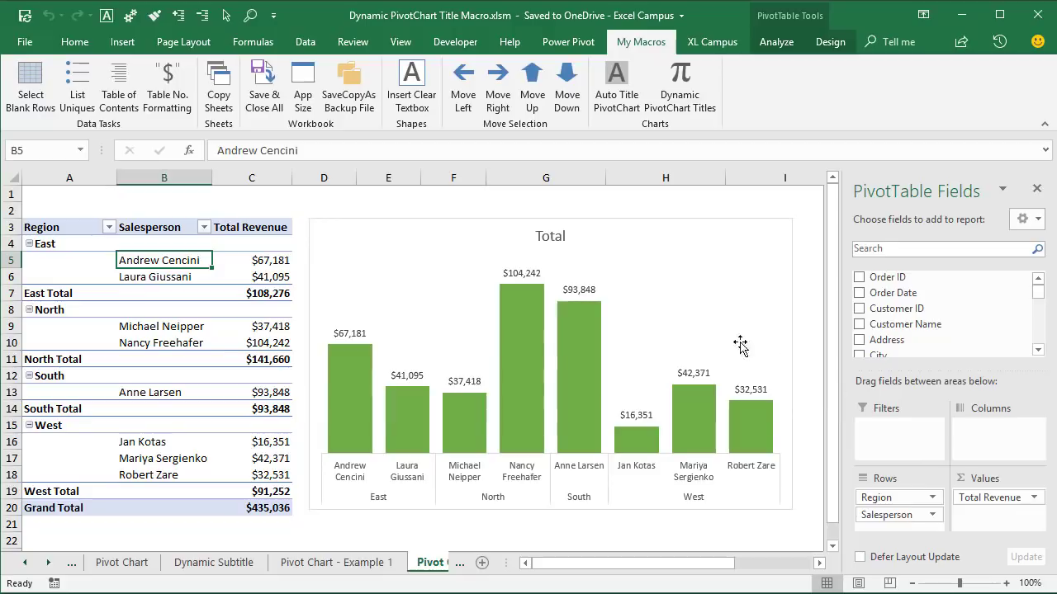
click(483, 223)
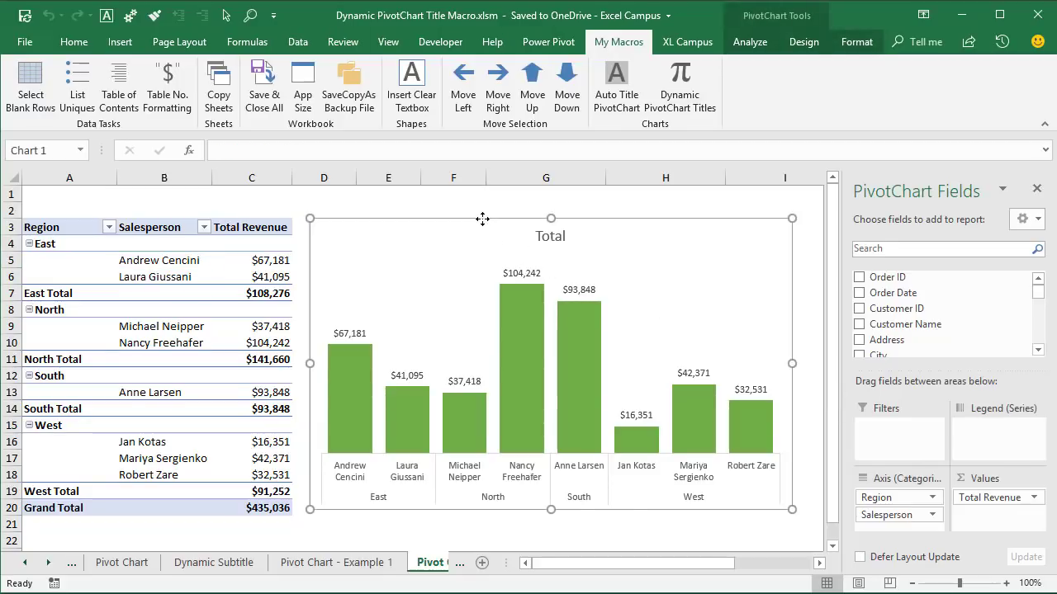
click(617, 101)
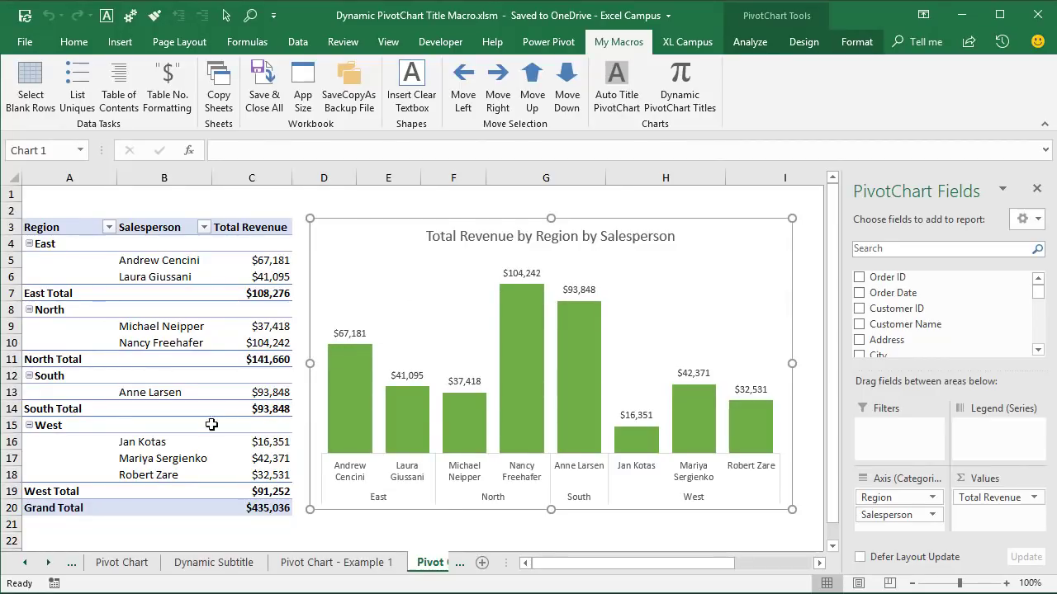
Open the Multiple Filter Items sheet further along in the workbook.
click(49, 564)
click(50, 564)
click(50, 563)
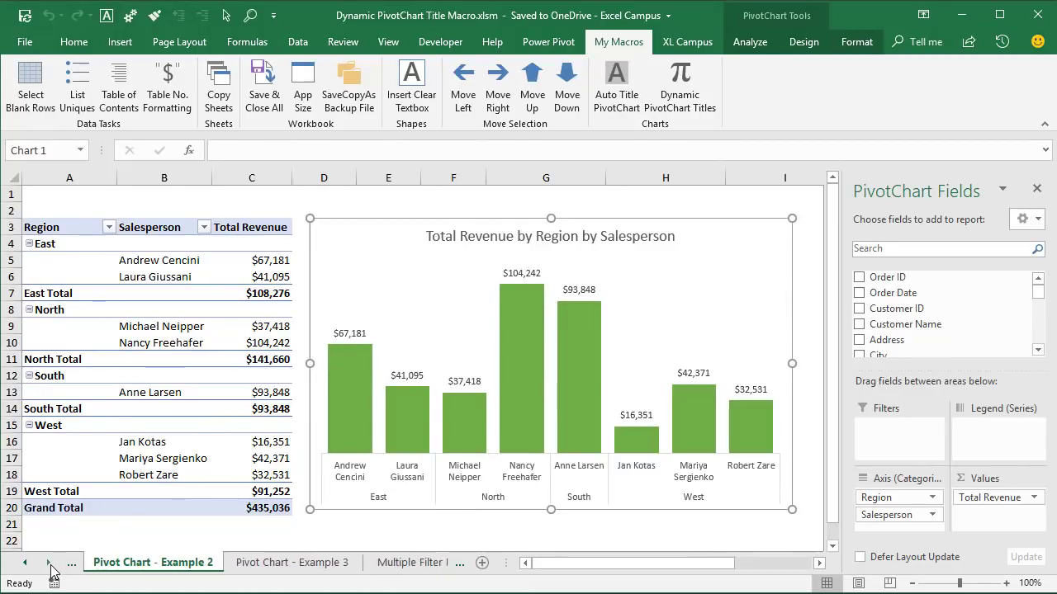
click(49, 564)
click(248, 565)
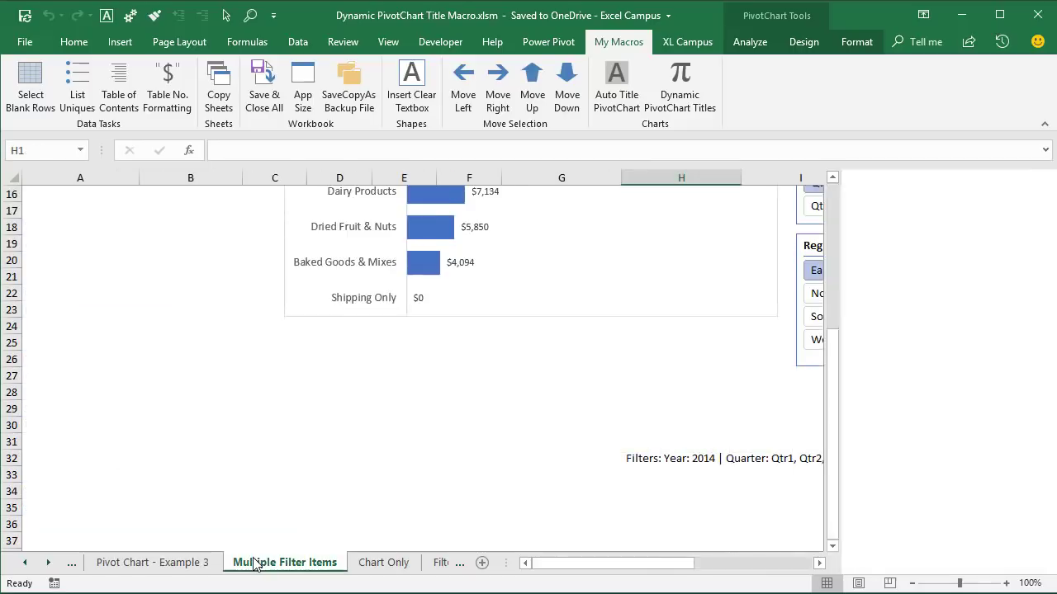
In the Visual Basic editor, examine how the Dynamic_PivotChart_Filters_Textbox macro loops through the page fields to build the sFilter string.
scroll(419, 354, up, 5)
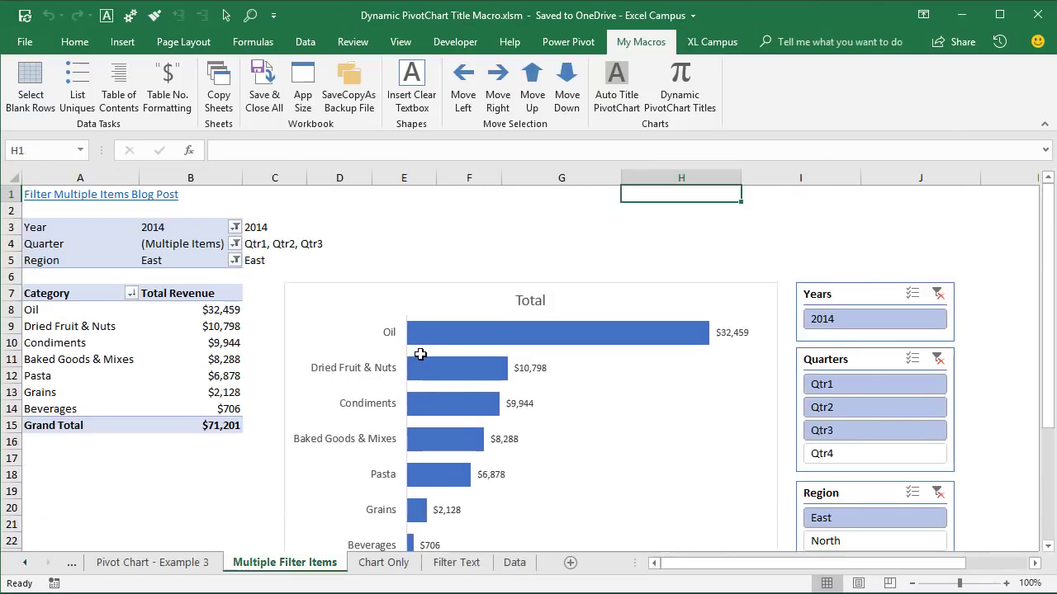
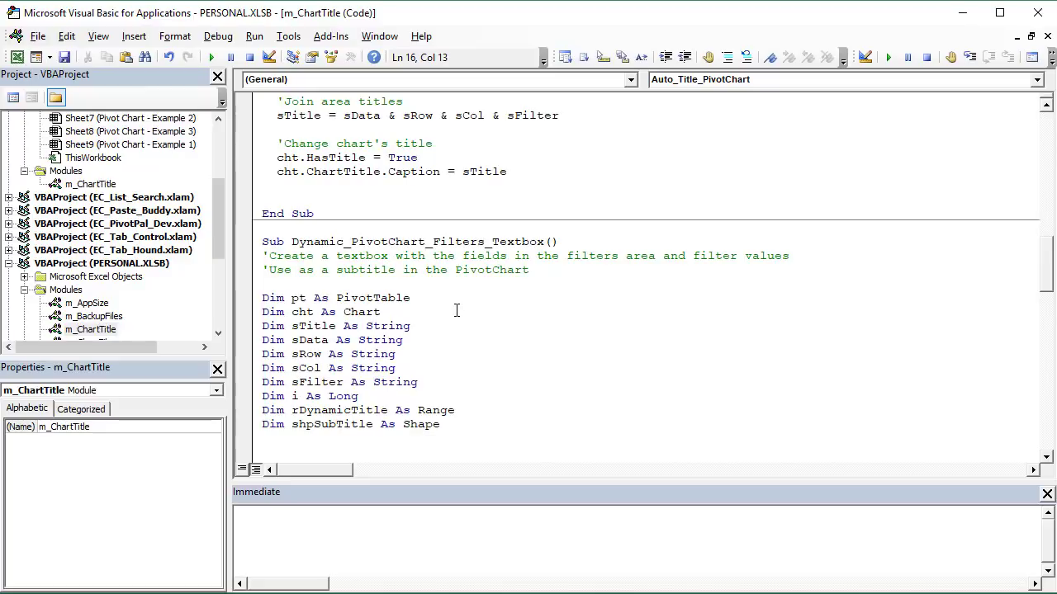
click(456, 311)
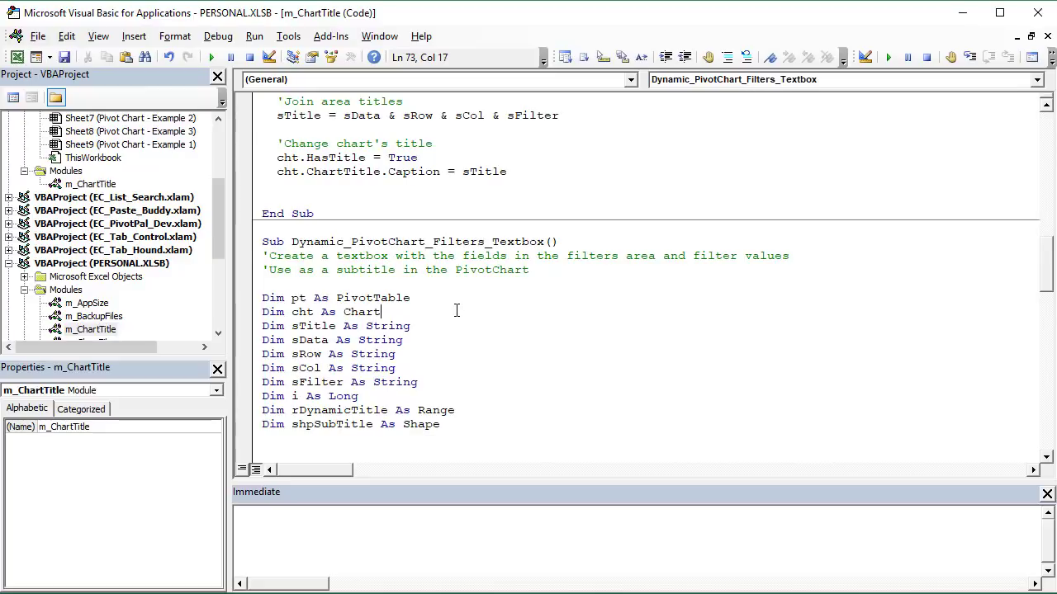
scroll(456, 311, down, 6)
scroll(457, 311, down, 3)
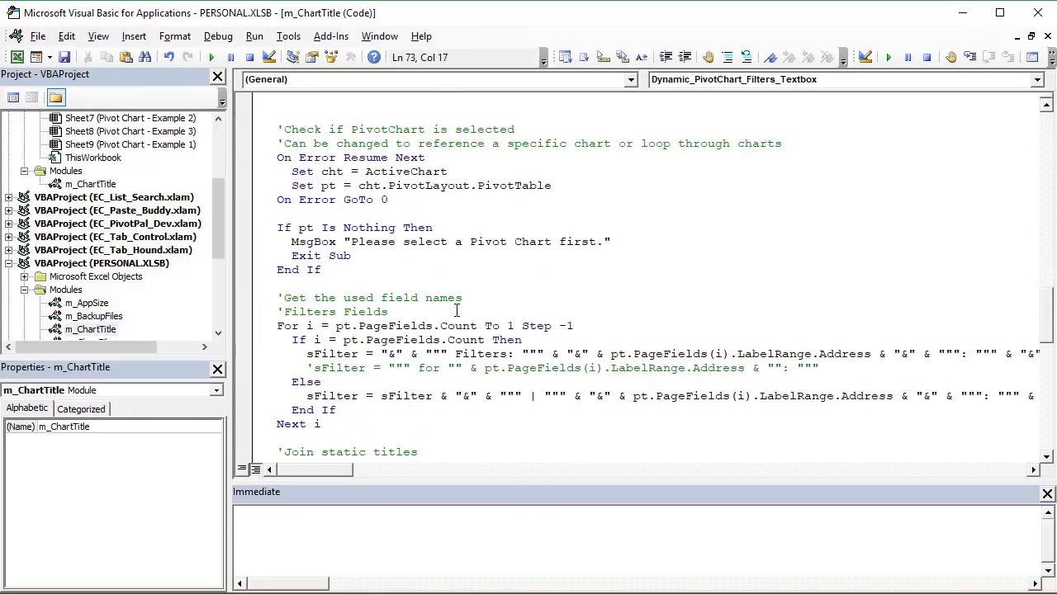
double_click(393, 298)
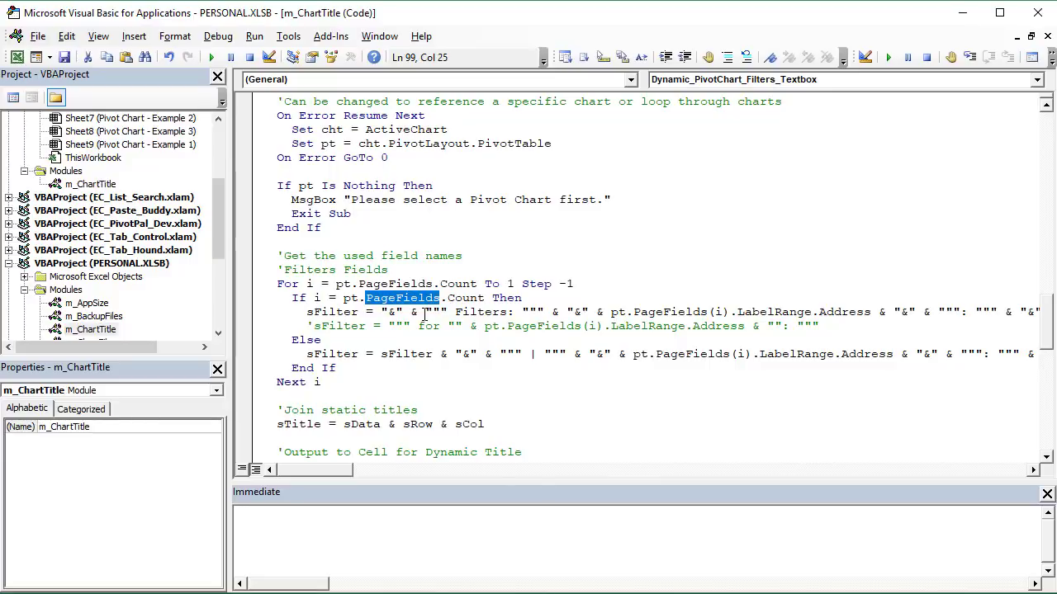
double_click(833, 314)
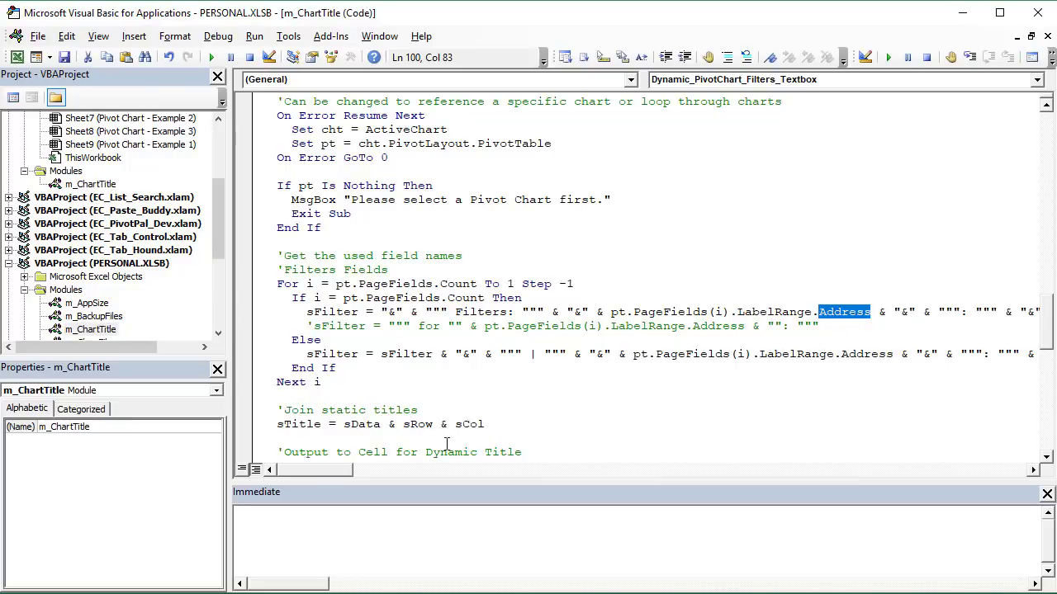
drag(334, 474, 383, 472)
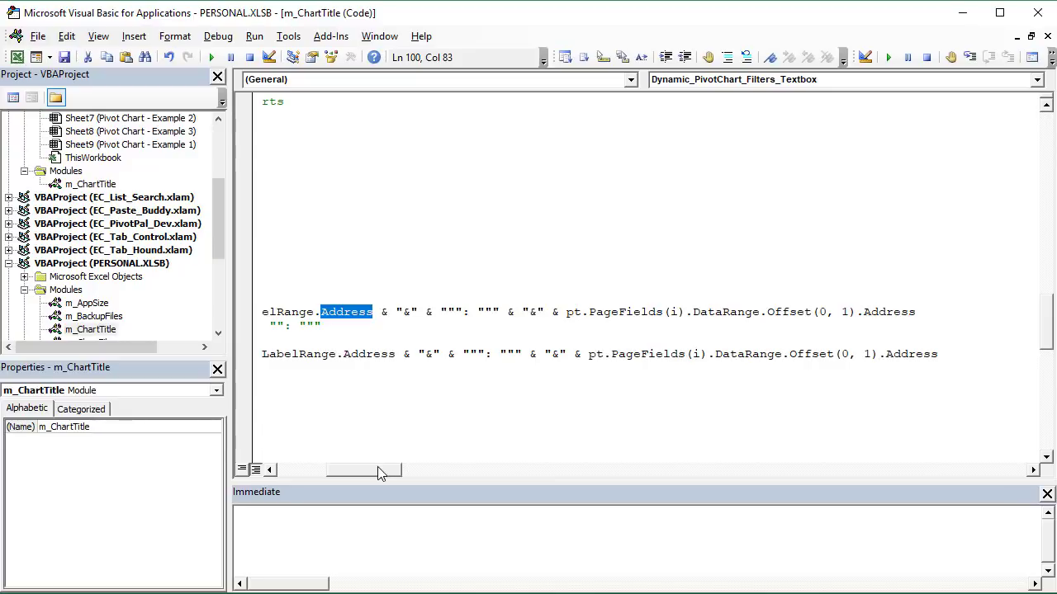
drag(377, 469, 321, 472)
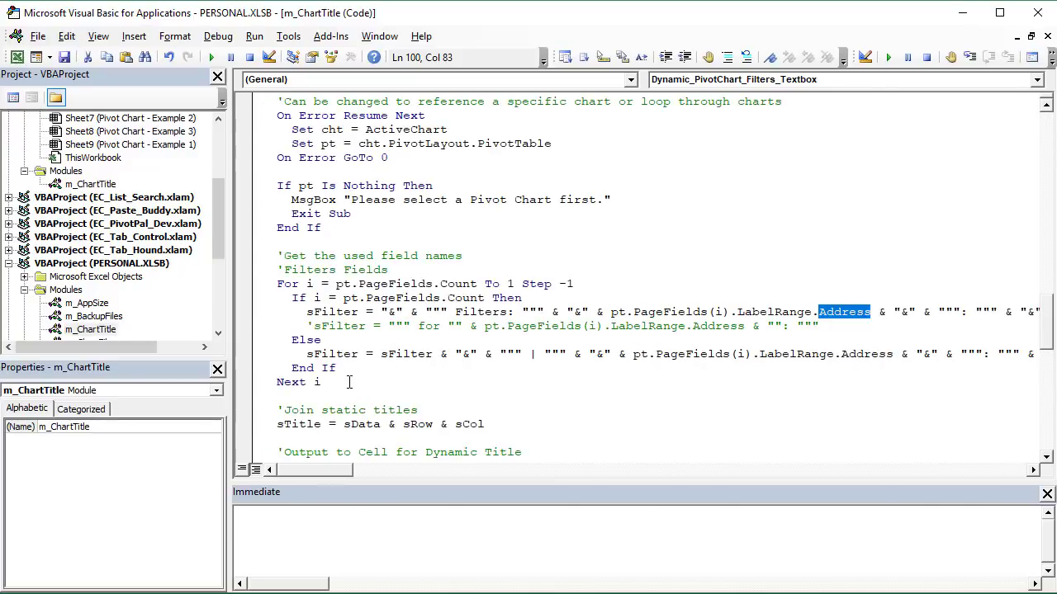
Review the rest of the macro, covering the subtitle cell formula, the added textbox, its cell reference and the plot area adjustment.
scroll(353, 369, down, 2)
scroll(353, 369, down, 2)
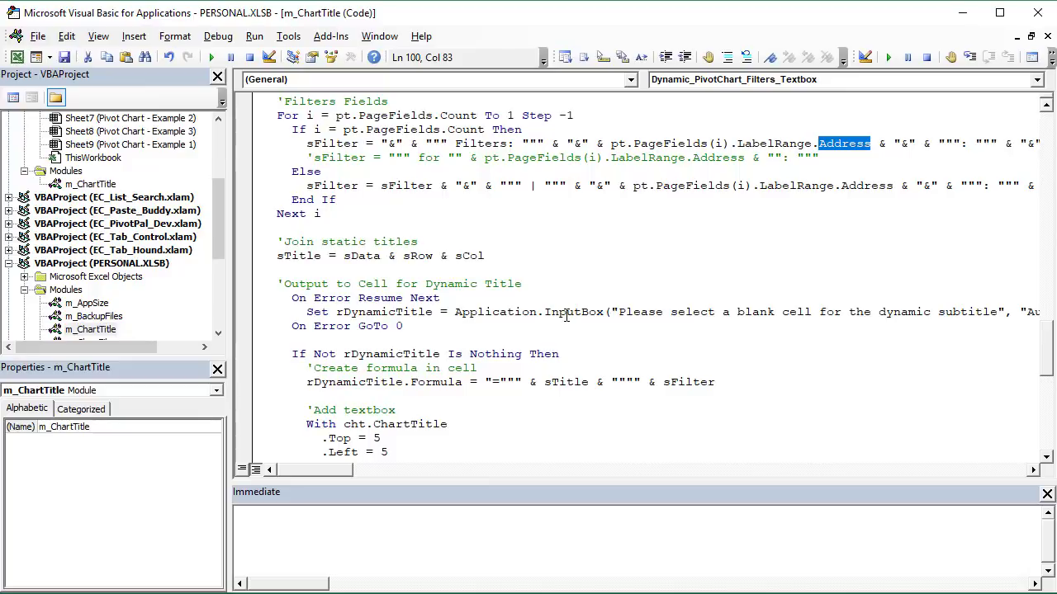
click(446, 353)
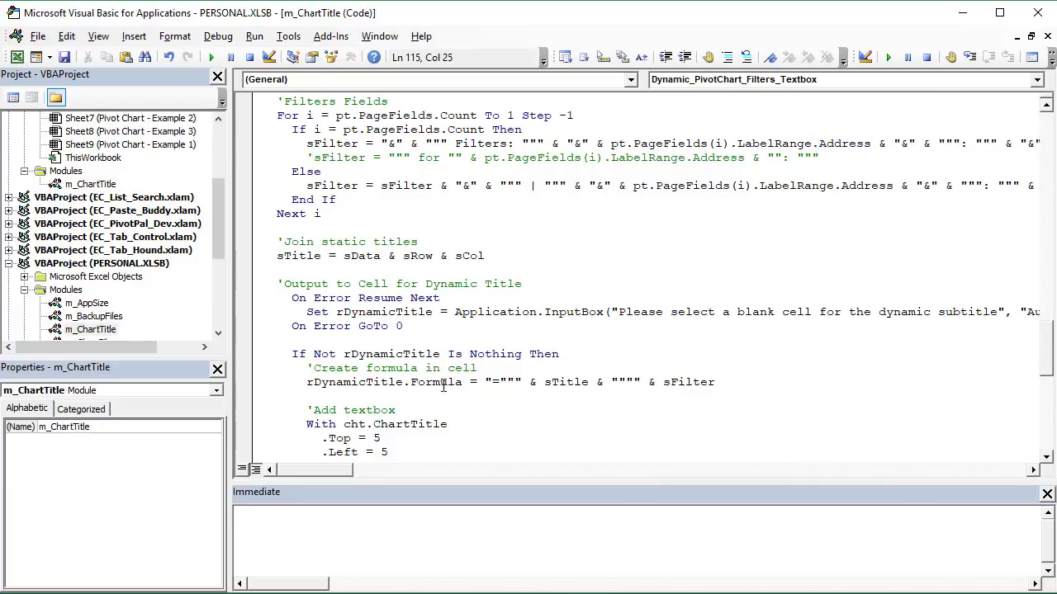
scroll(443, 382, down, 3)
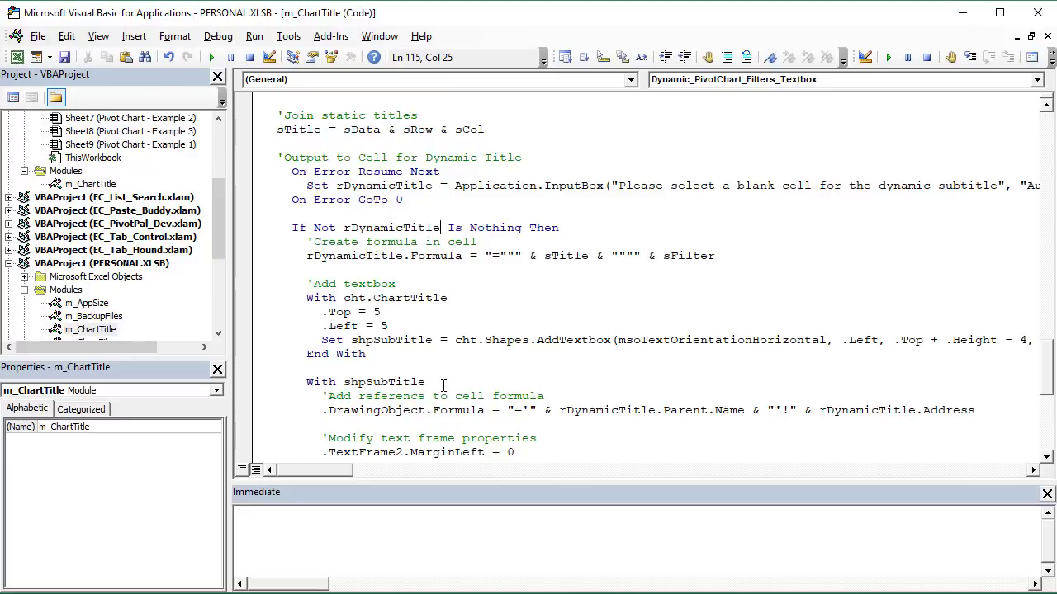
scroll(443, 386, down, 3)
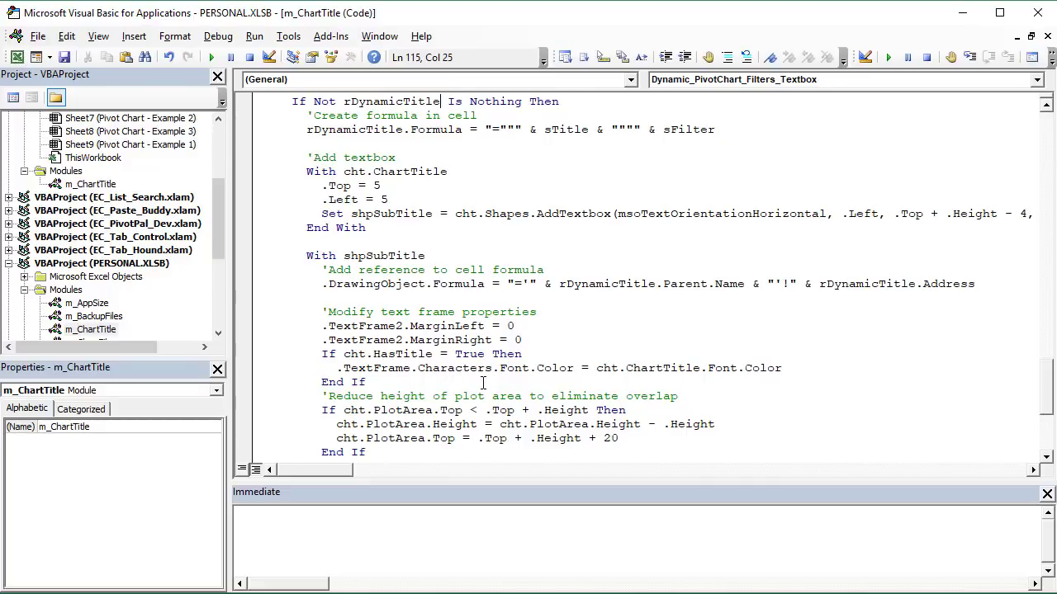
scroll(483, 382, down, 2)
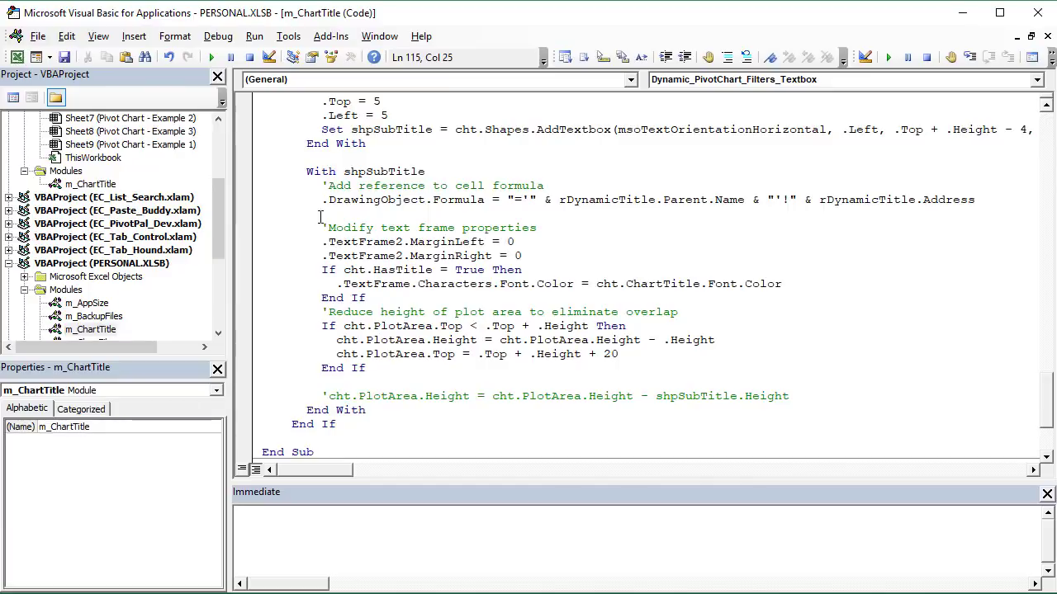
Return to the workbook and run the Dynamic PivotChart Titles macro on the Multiple Filter Items chart, using cell H1 for the dynamic subtitle.
click(17, 57)
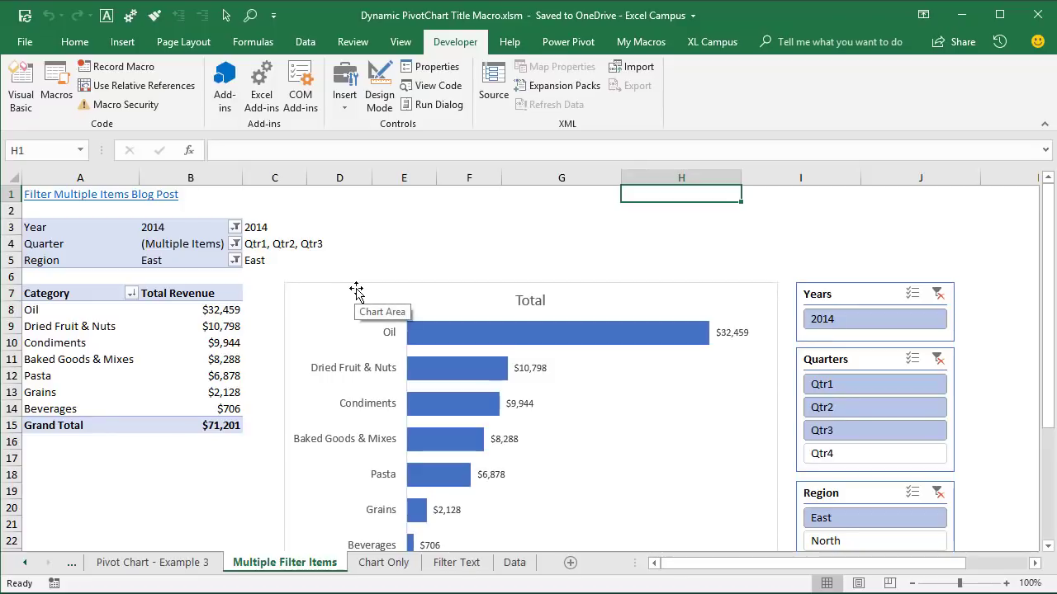
click(426, 286)
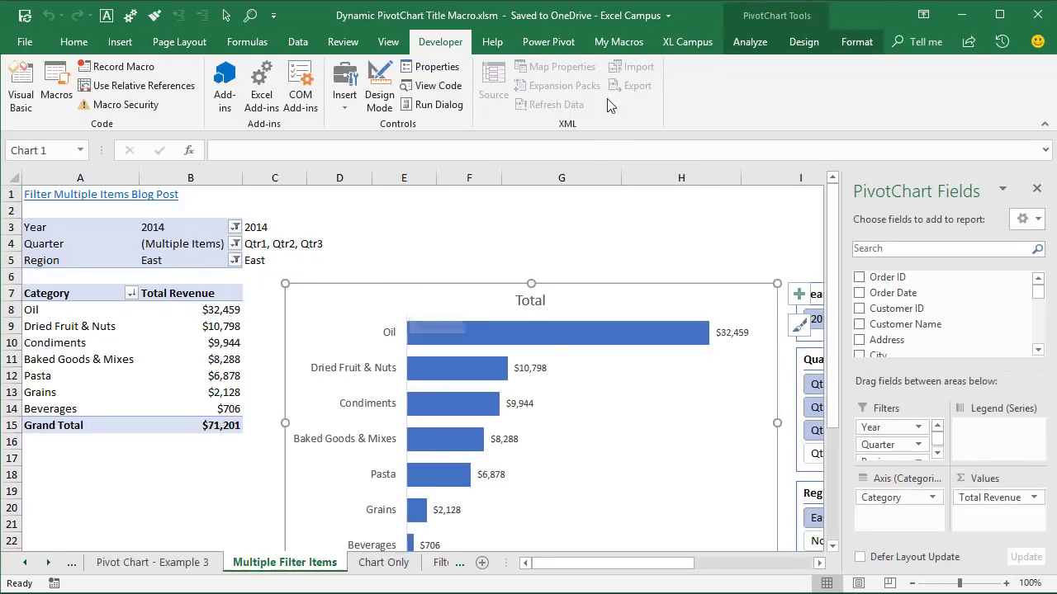
click(621, 43)
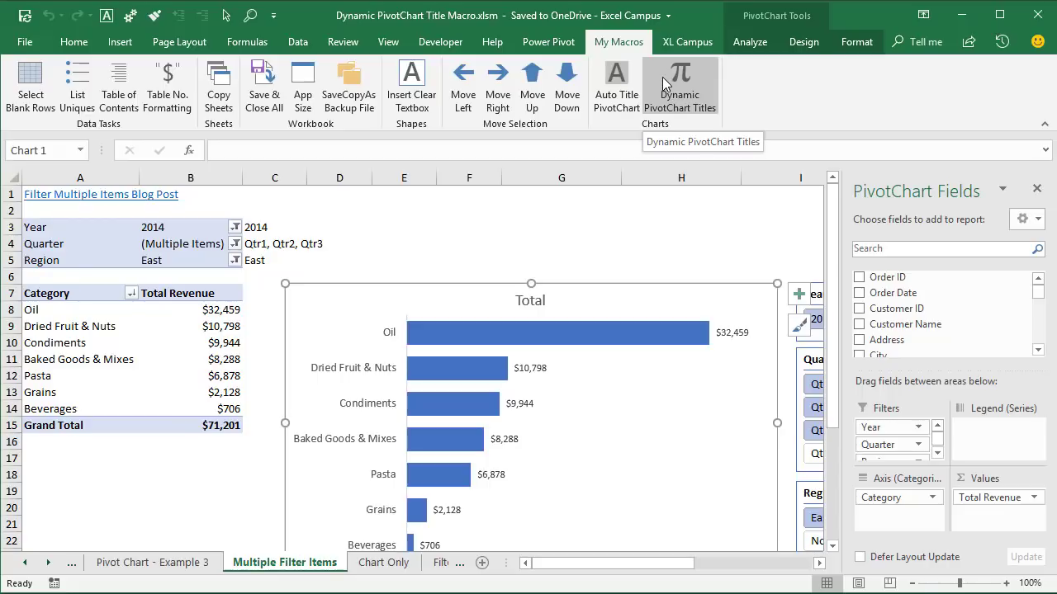
click(667, 83)
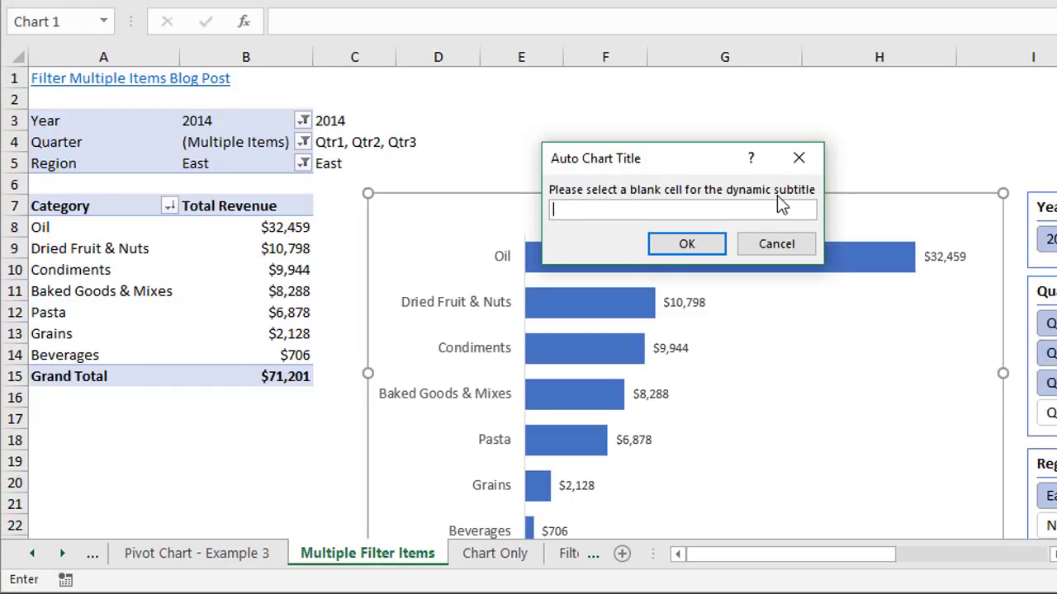
click(829, 82)
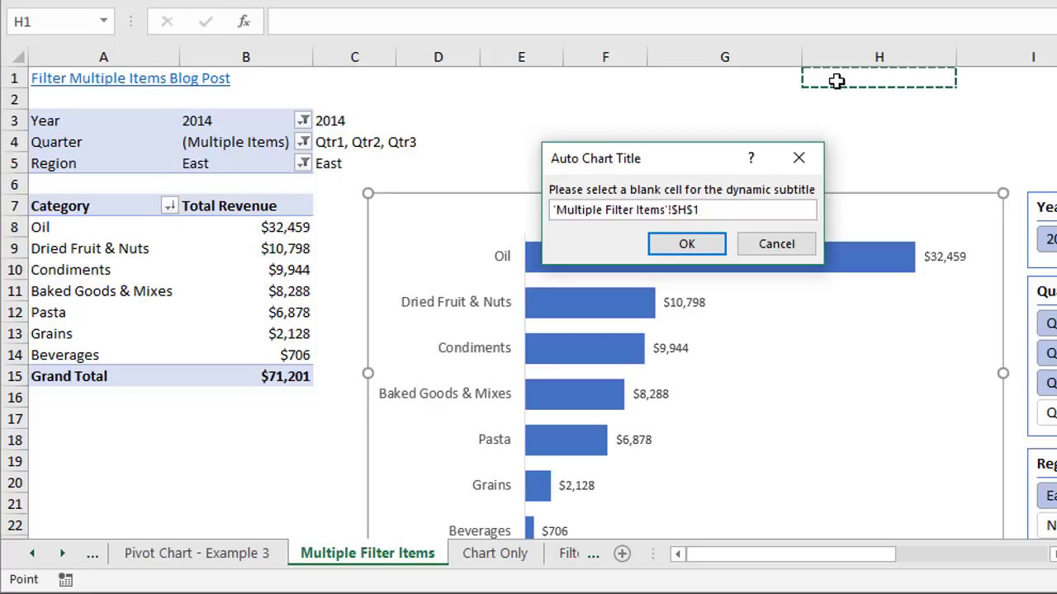
click(708, 246)
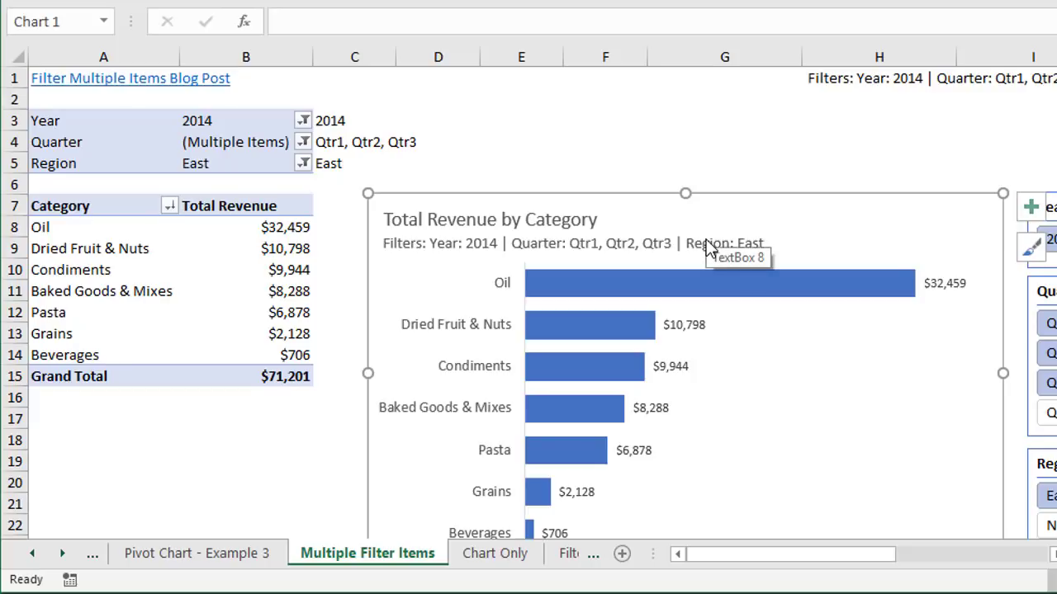
Inspect the chart's new title and subtitle textbox, and examine the formula in linked cell H1 without changing it.
drag(771, 556, 801, 558)
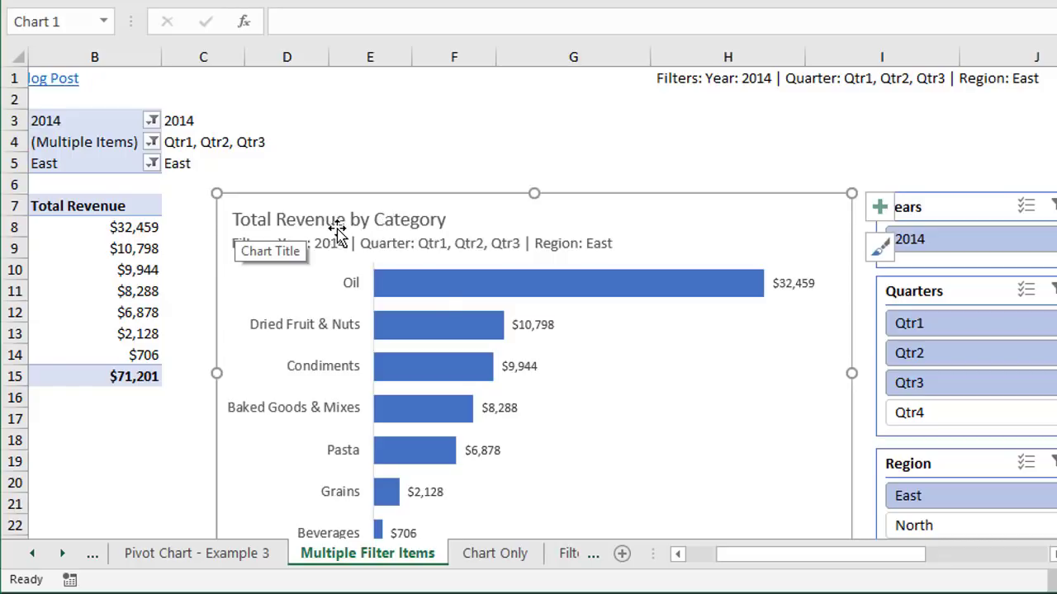
drag(731, 559, 701, 559)
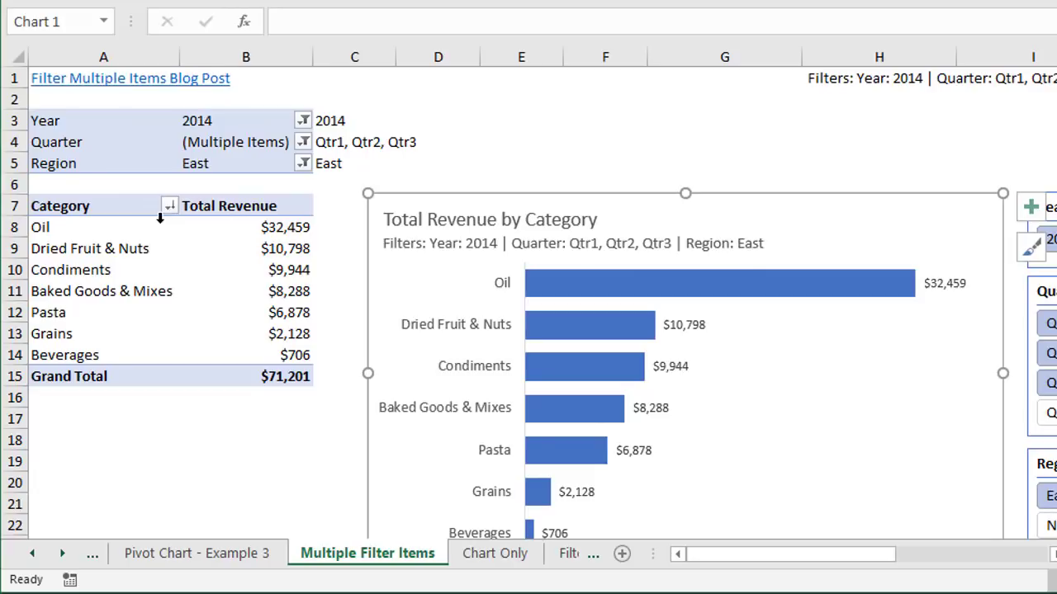
click(404, 247)
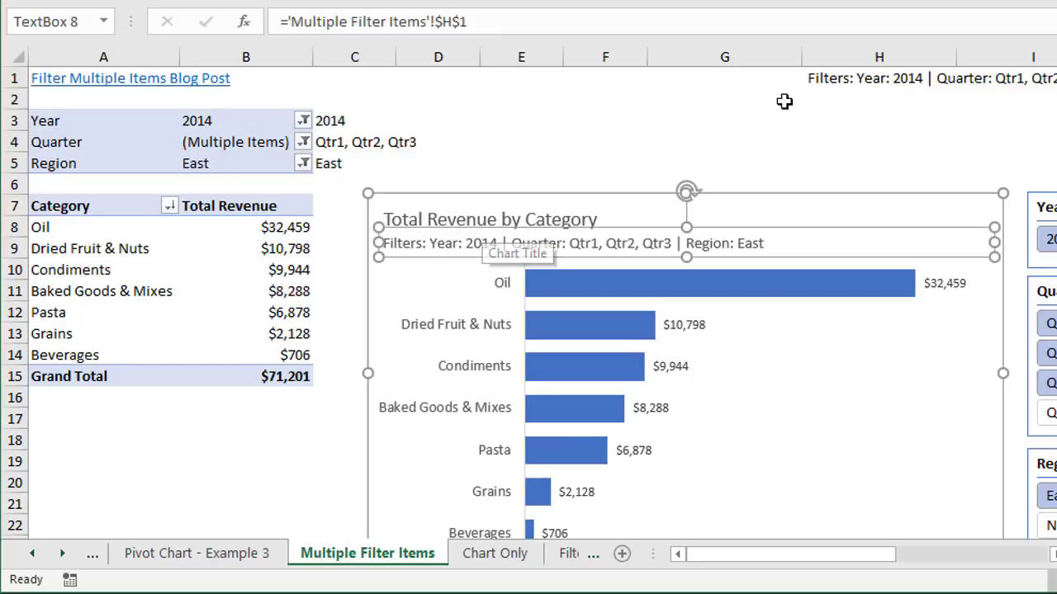
click(835, 79)
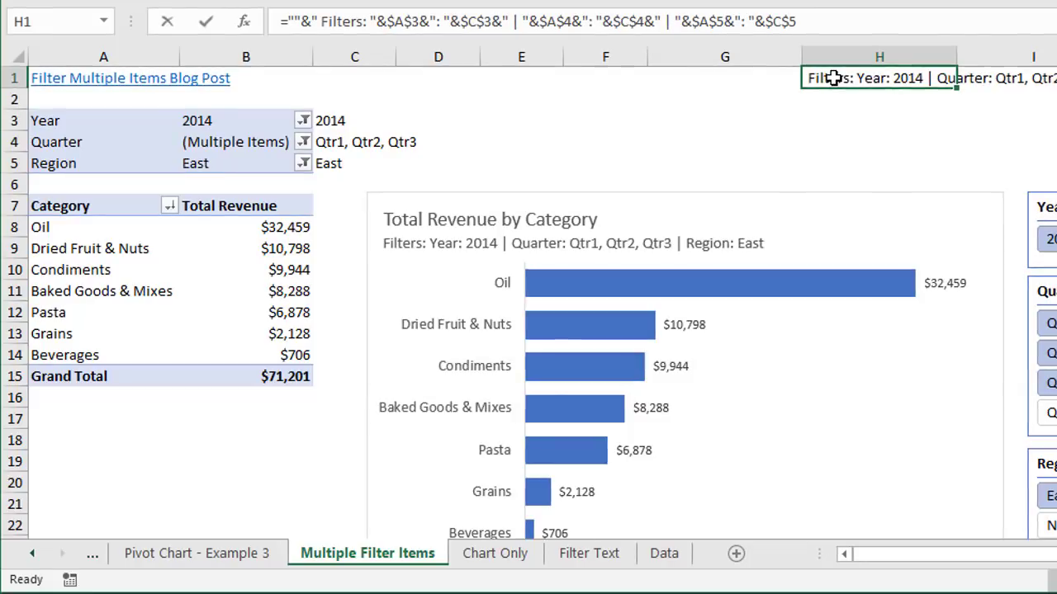
double_click(829, 78)
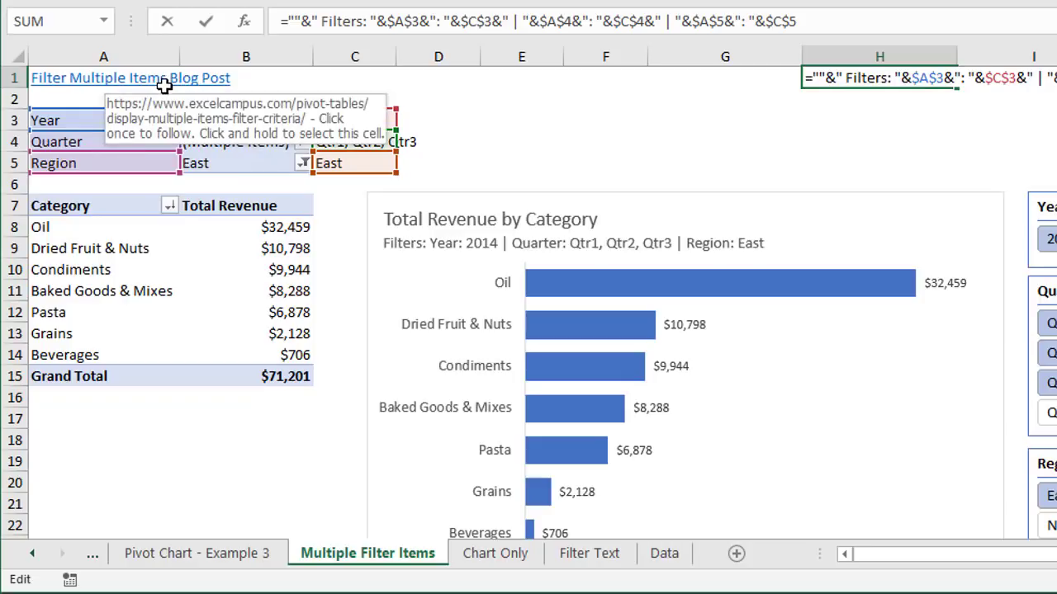
key(ctrl+Return)
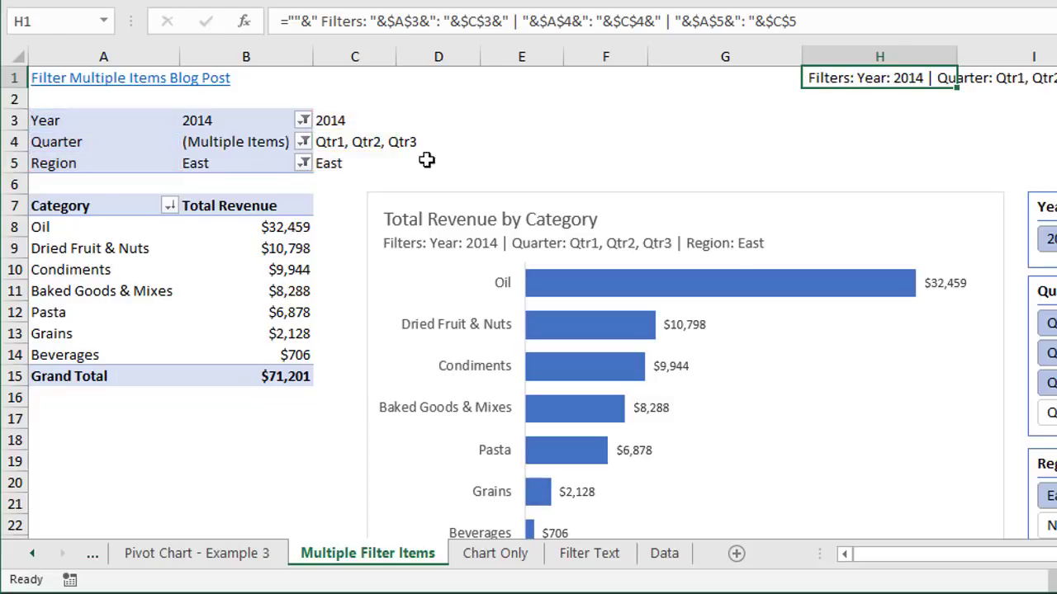
Examine the TEXTJOIN formula in cell C4 and its source list on the Filter Text sheet, and return to Multiple Filter Items.
click(330, 142)
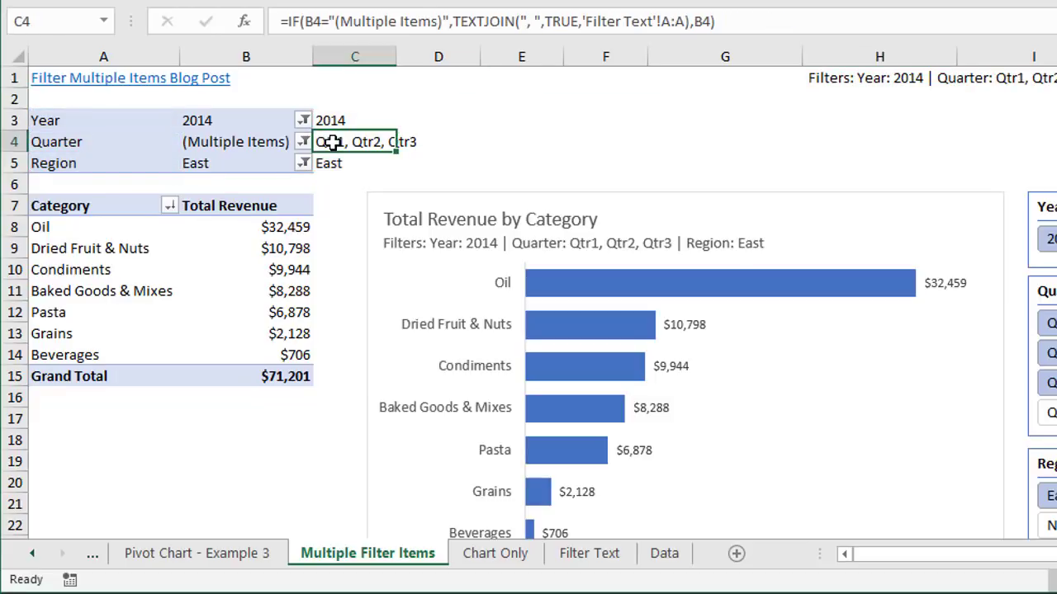
key(F2)
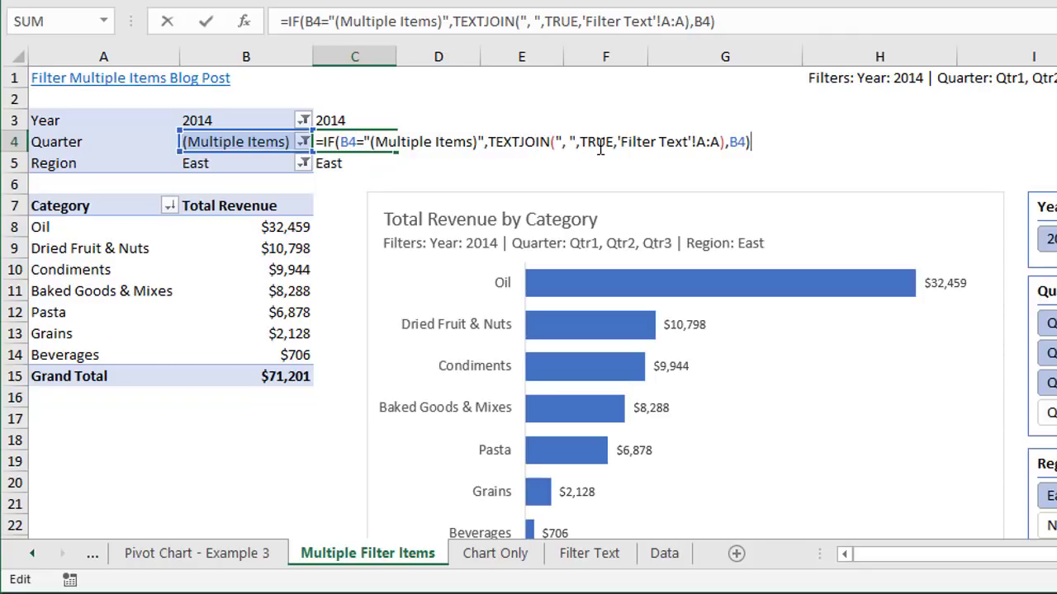
key(Escape)
click(589, 553)
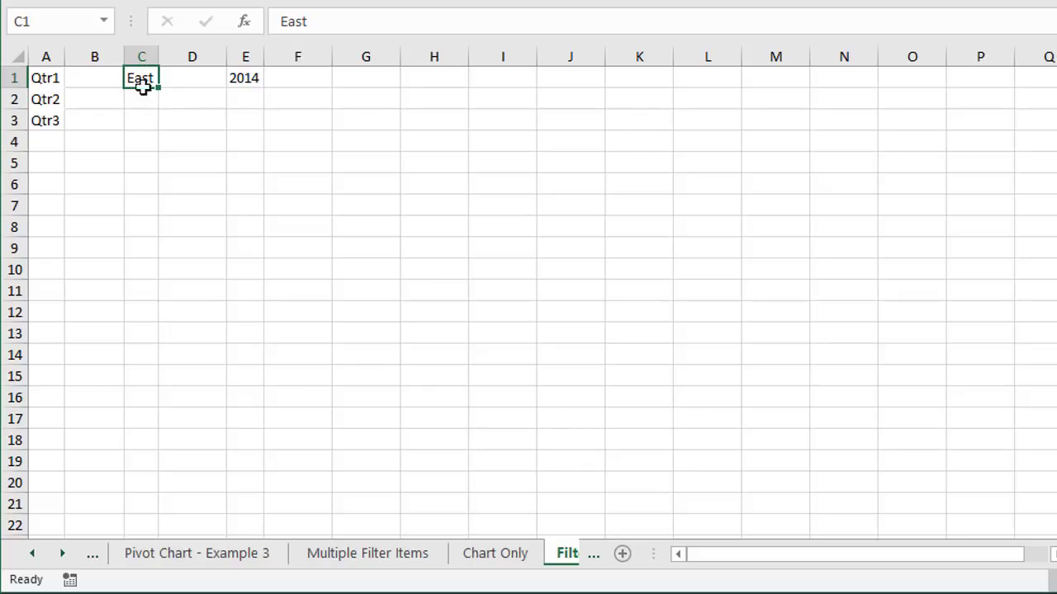
click(361, 551)
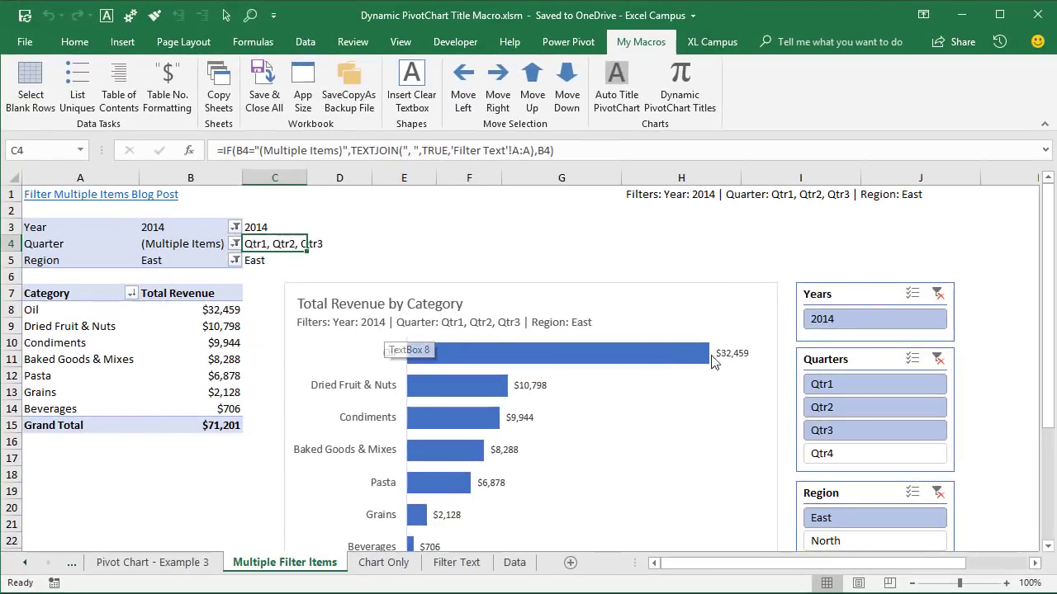
Test the dynamic subtitle by filtering the Quarters slicer to Qtr1 alone and reselecting Qtr1 through Qtr3.
click(856, 388)
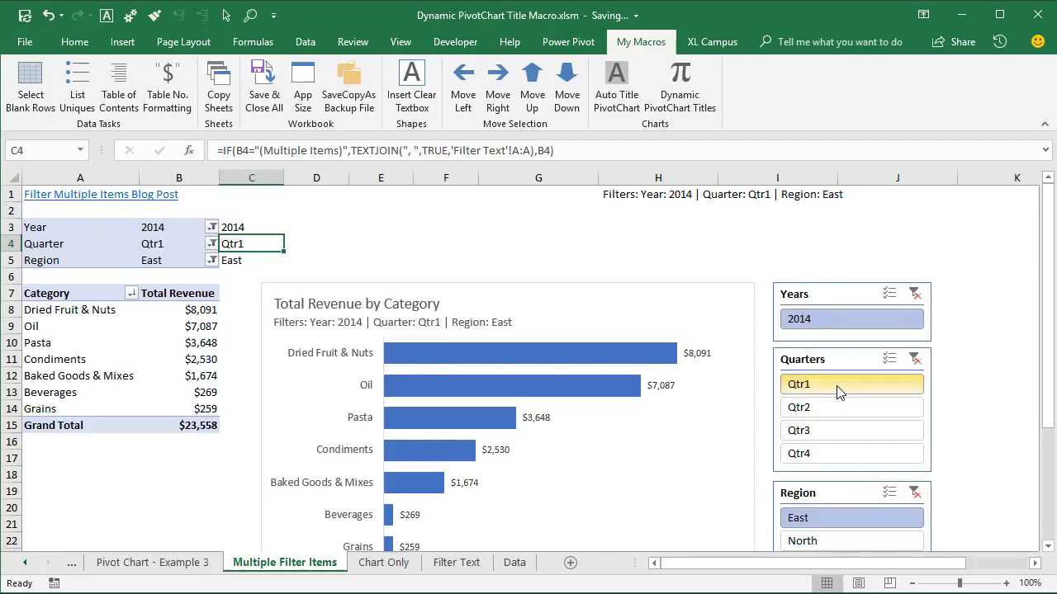
drag(839, 393, 846, 435)
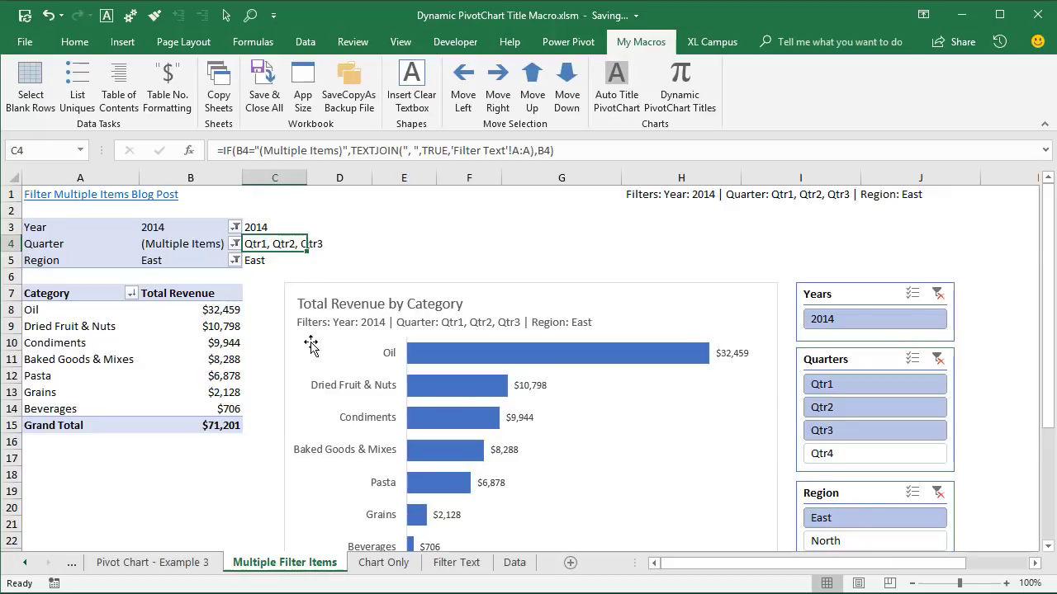
mouse_move(216, 328)
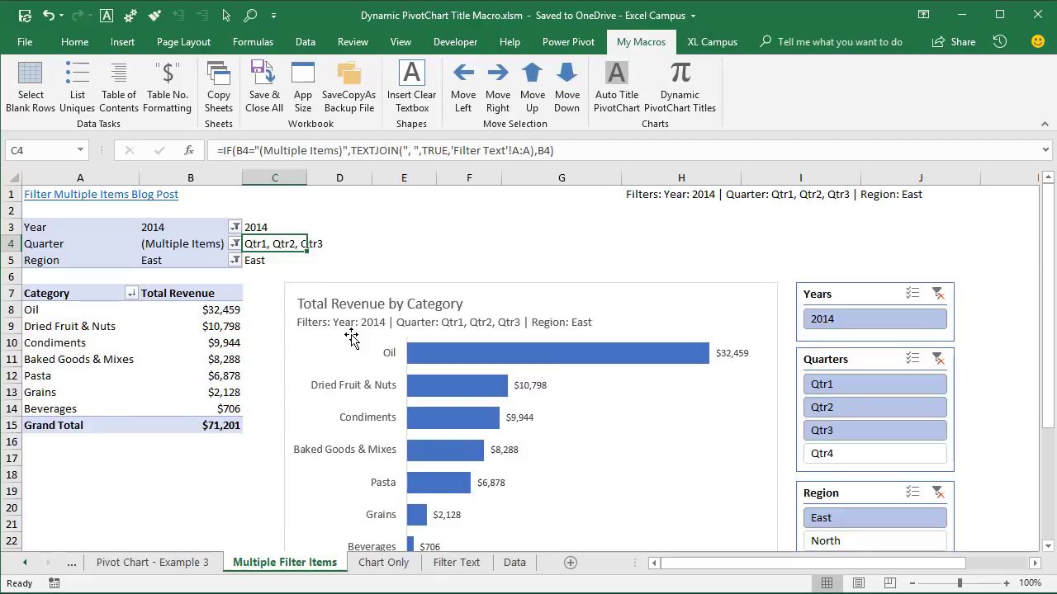
Reopen the Visual Basic editor and highlight the name of the Dynamic_PivotChart_Titles macro at the end of the module.
click(450, 48)
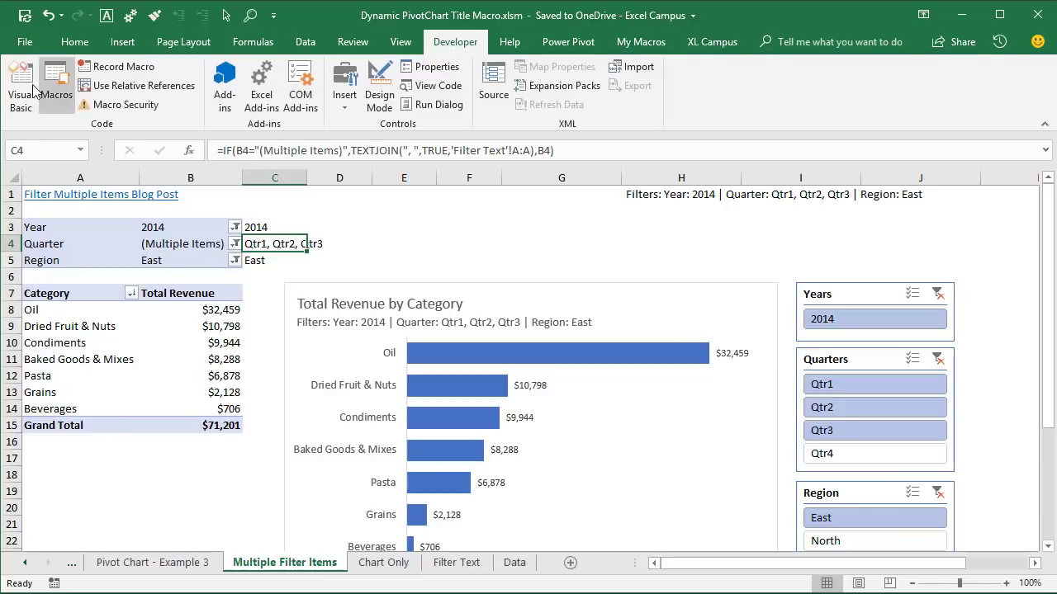
click(23, 86)
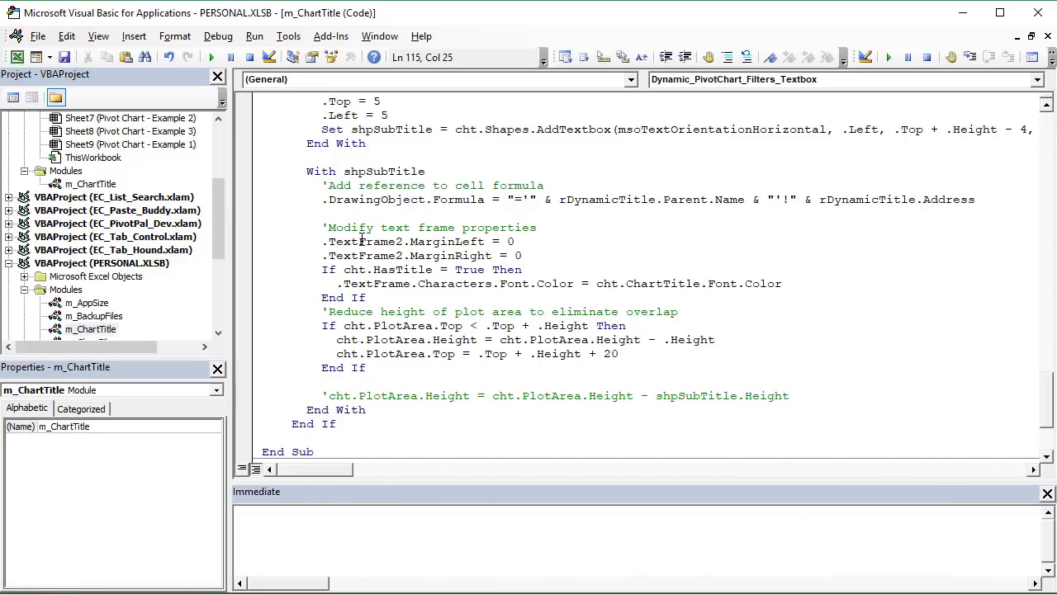
scroll(360, 239, down, 2)
scroll(361, 239, down, 1)
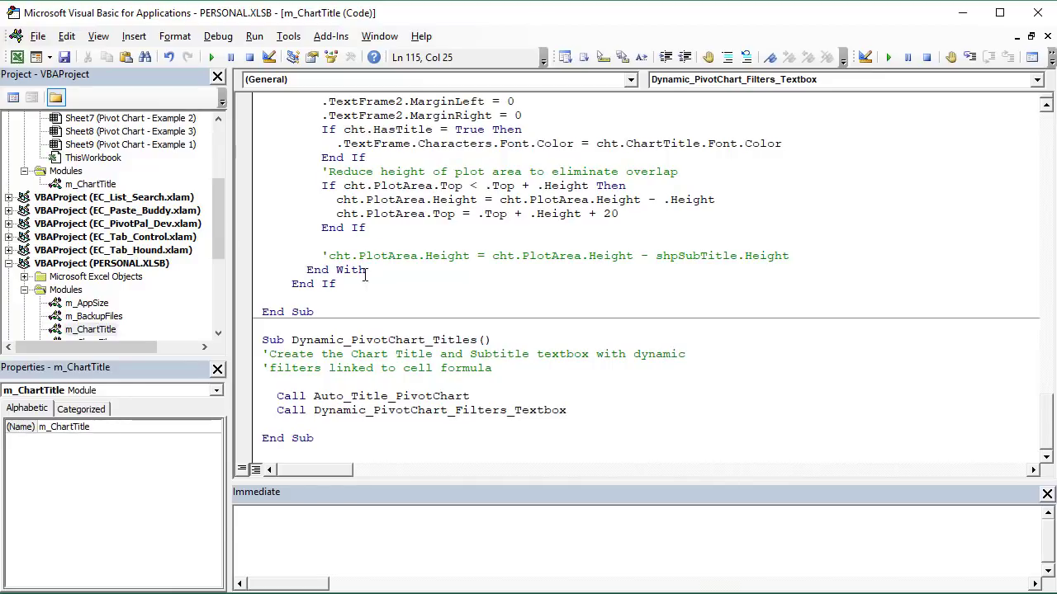
double_click(293, 342)
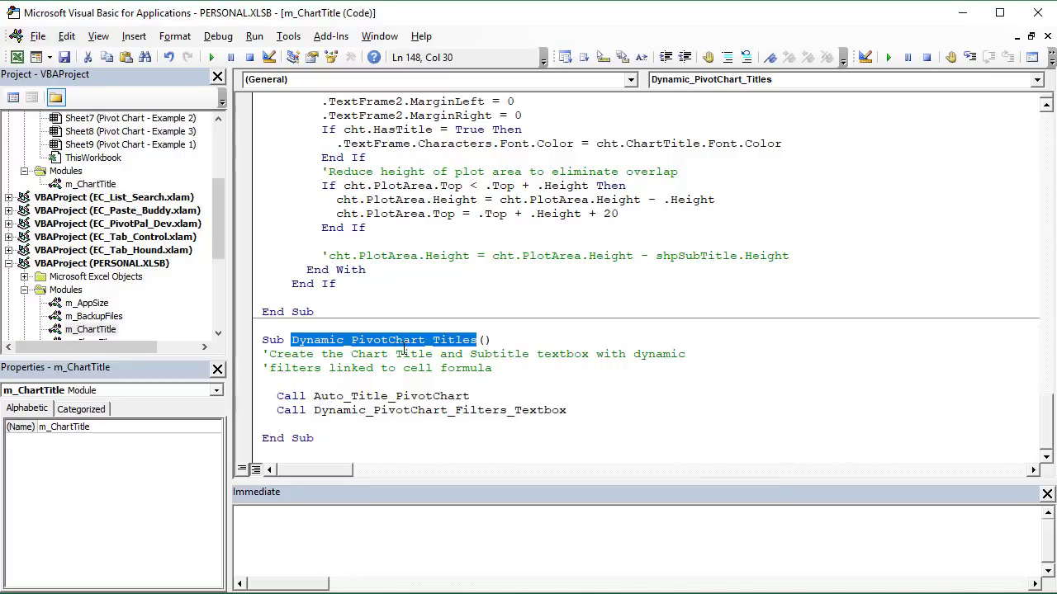